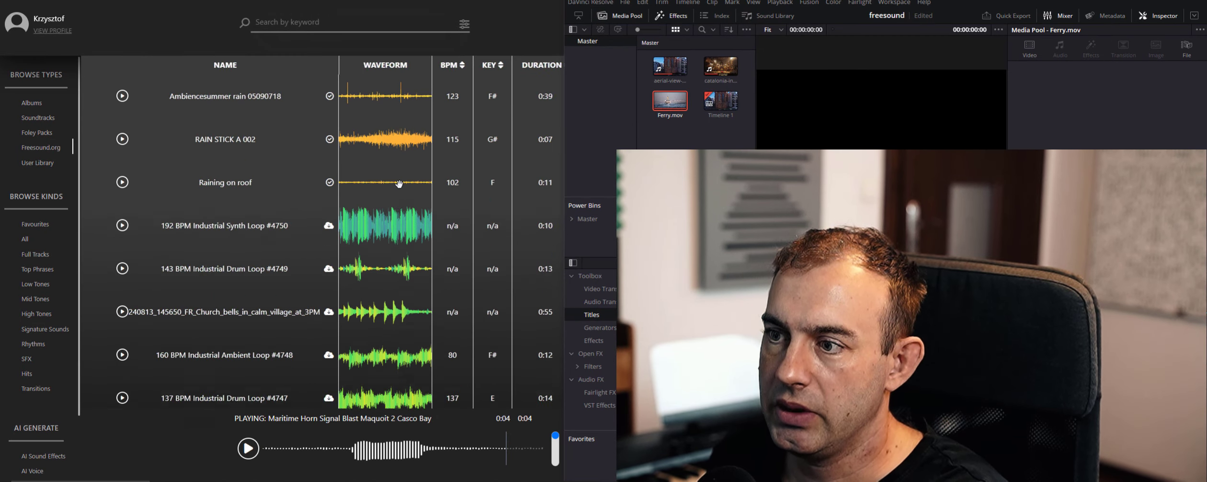
Look through the Freesound.org listing in the sound library and compare it with the Freesound website's search page
{"action": "scroll", "coordinate": [399, 183], "scroll_direction": "down", "scroll_amount": 6}
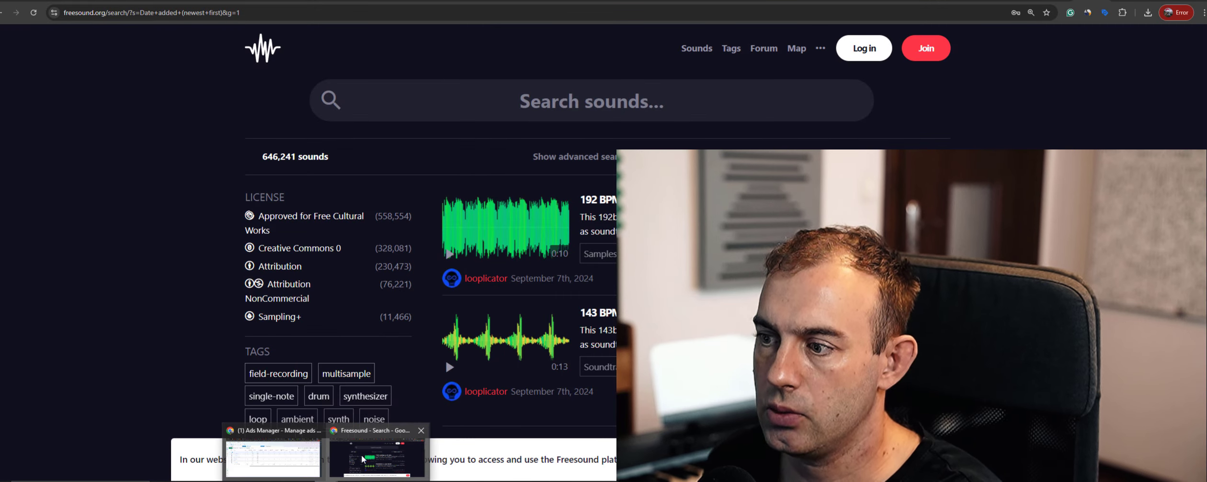
{"action": "left_click", "coordinate": [363, 459]}
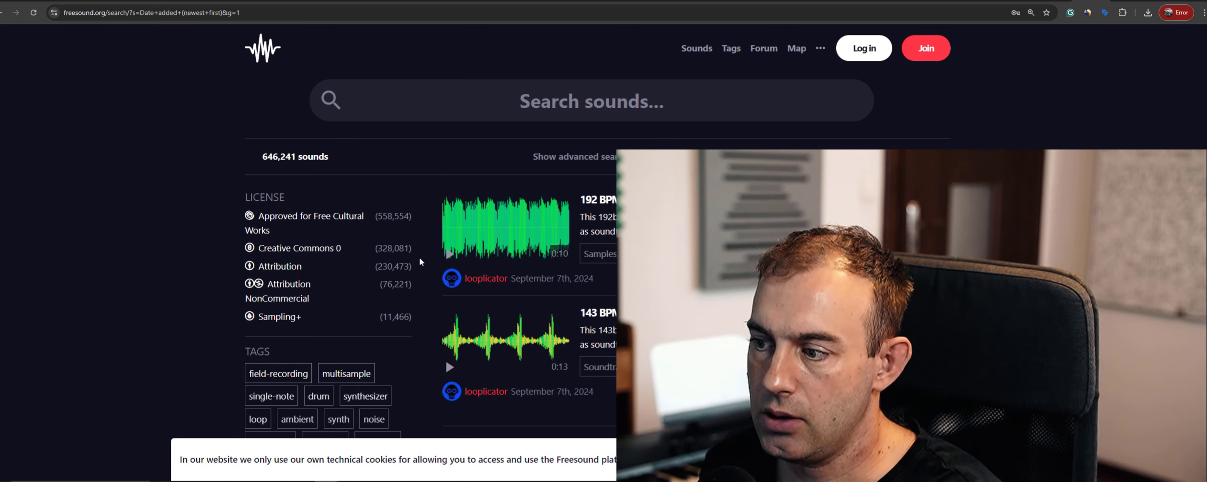
{"action": "key", "text": "alt+Tab"}
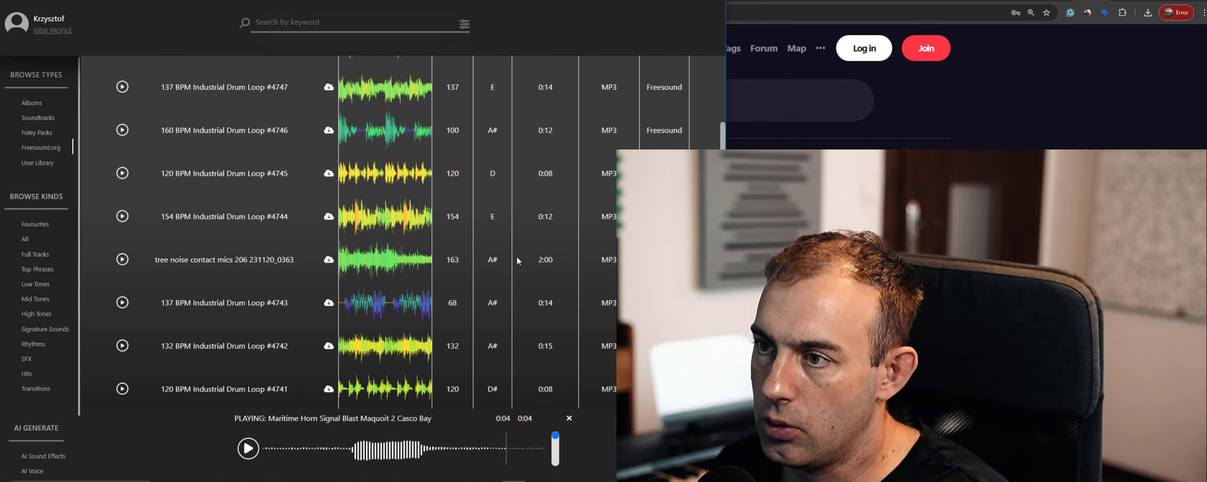
{"action": "scroll", "coordinate": [516, 257], "scroll_direction": "up", "scroll_amount": 8}
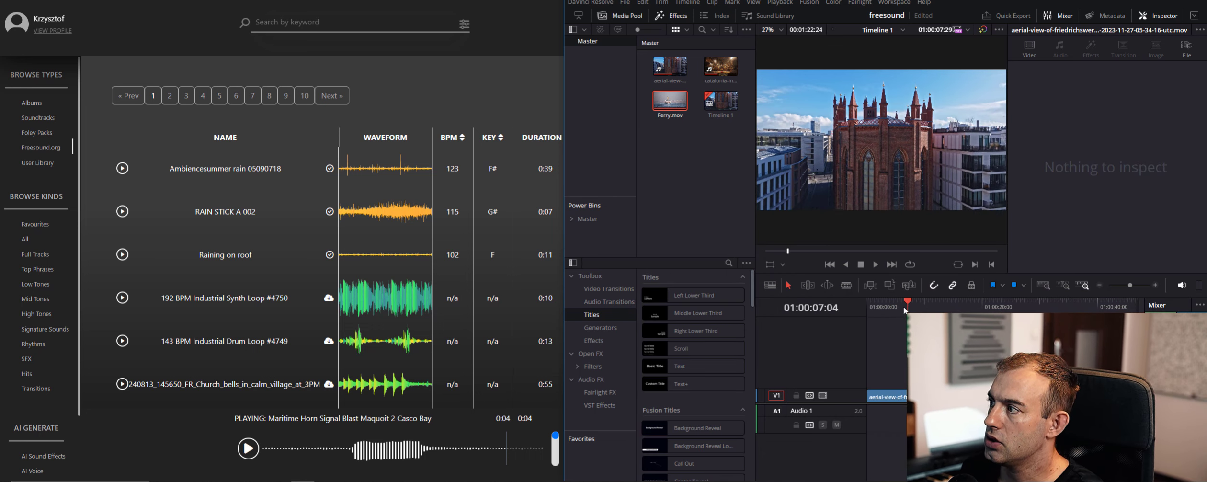
Cue the timeline to the church shot, search the Freesound.org library for "church bells" and preview "Church Bells, Close, A"
{"action": "left_click_drag", "start_coordinate": [903, 307], "coordinate": [889, 305]}
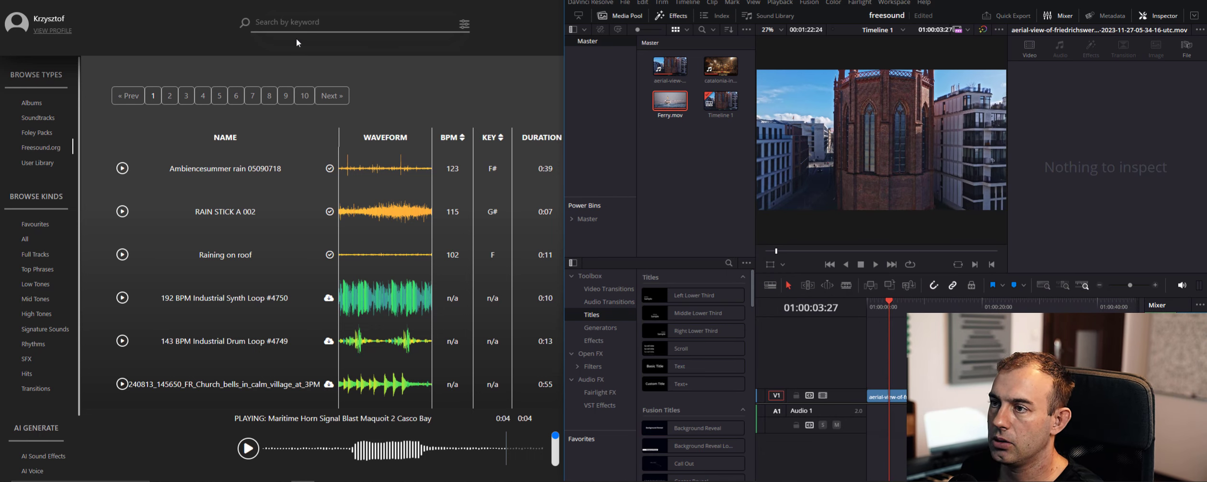
{"action": "left_click", "coordinate": [305, 21]}
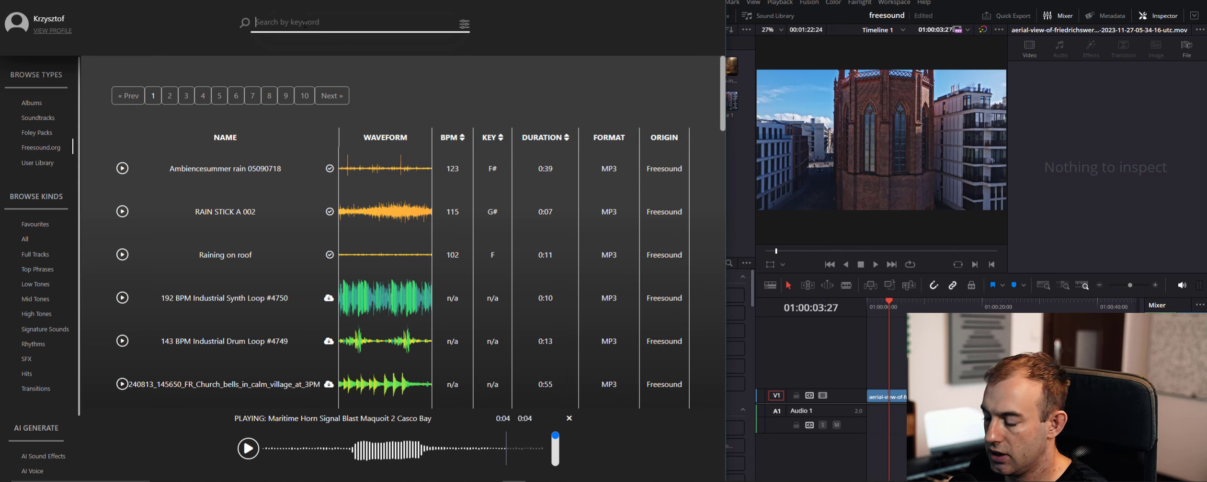
{"action": "type", "text": "church bells"}
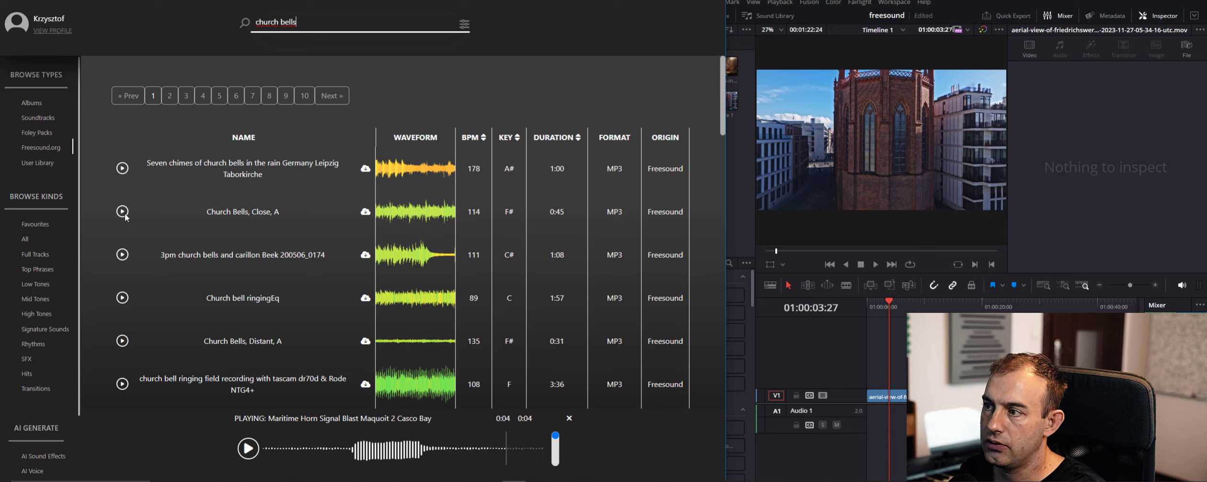
{"action": "left_click", "coordinate": [123, 214]}
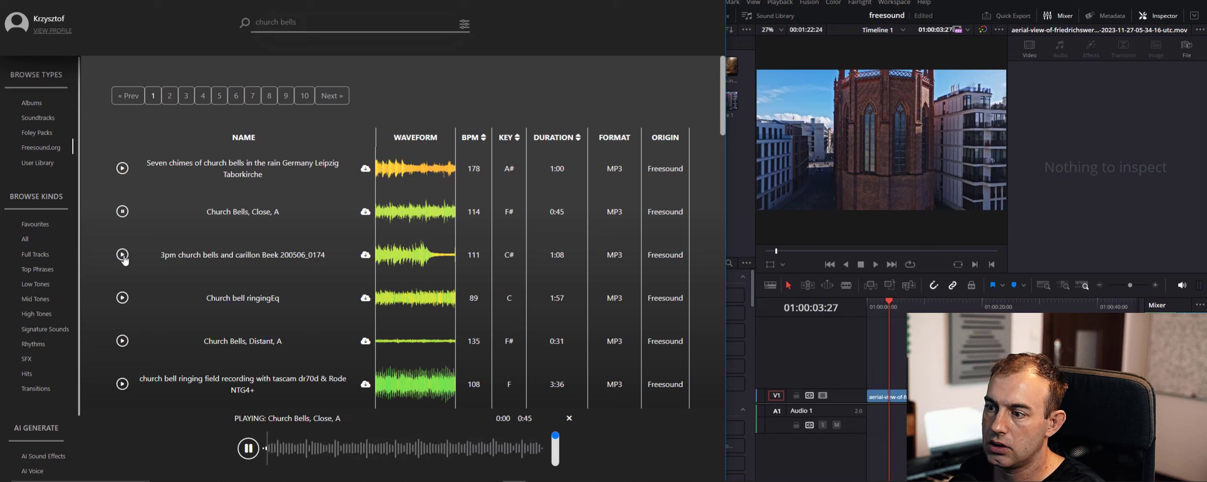
{"action": "left_click", "coordinate": [122, 211]}
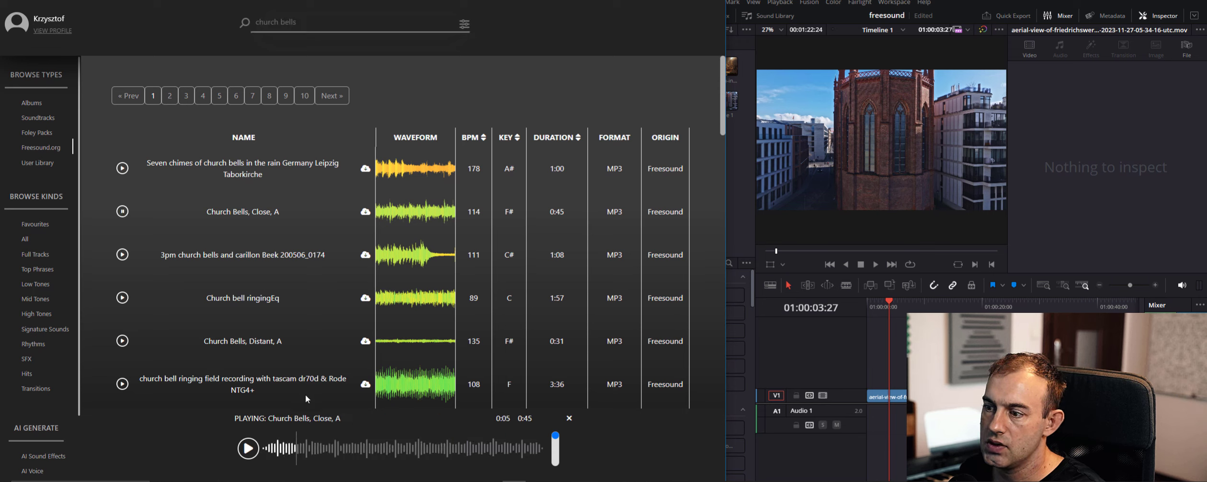
Add "Church Bells, Close, A" to the Audio 1 track beneath the aerial clip and set its volume to -2.27
{"action": "left_click", "coordinate": [366, 212]}
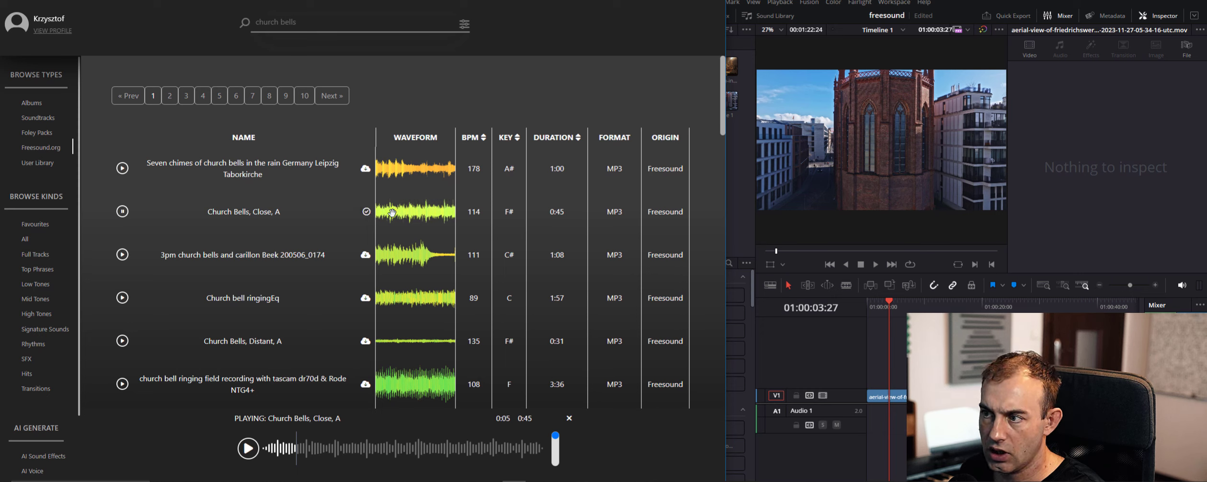
{"action": "left_click_drag", "start_coordinate": [304, 449], "coordinate": [874, 415]}
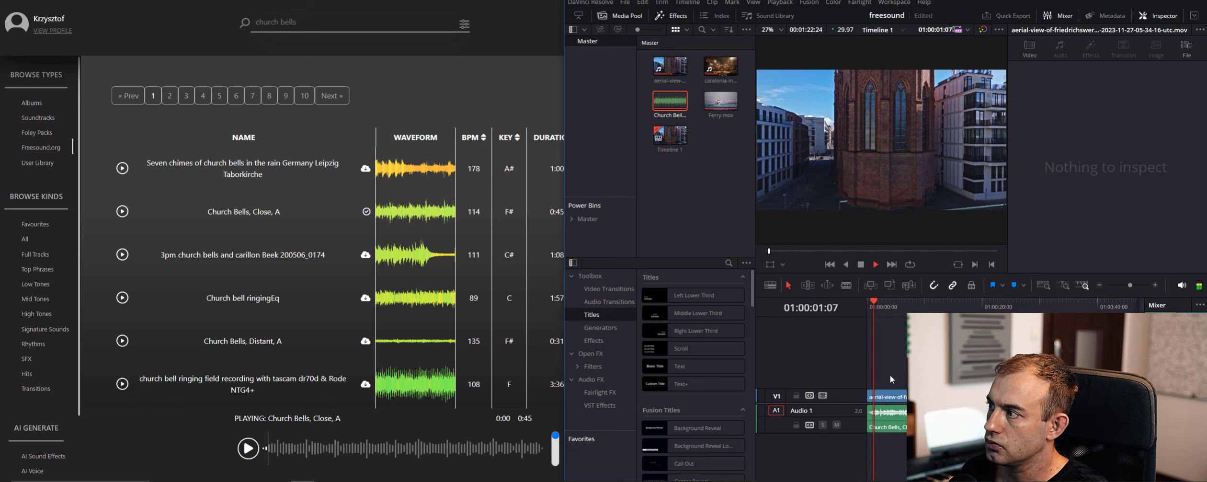
{"action": "left_click", "coordinate": [917, 418]}
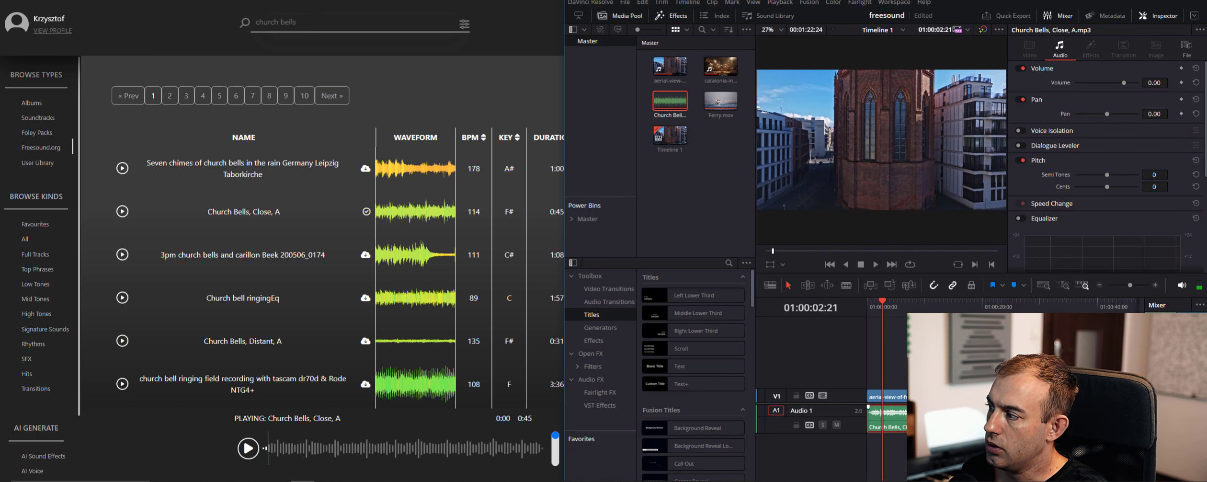
{"action": "left_click_drag", "start_coordinate": [917, 410], "coordinate": [917, 412]}
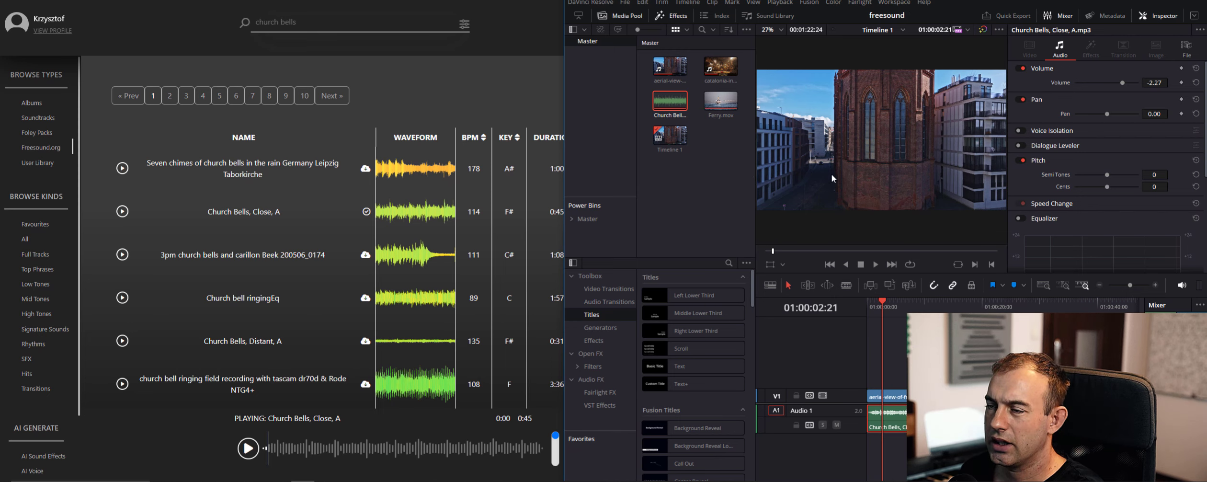
Search the library's SFX sounds for "city sca" and preview City Street Ambient Noise and Busy City Street Noise
{"action": "left_click", "coordinate": [324, 23]}
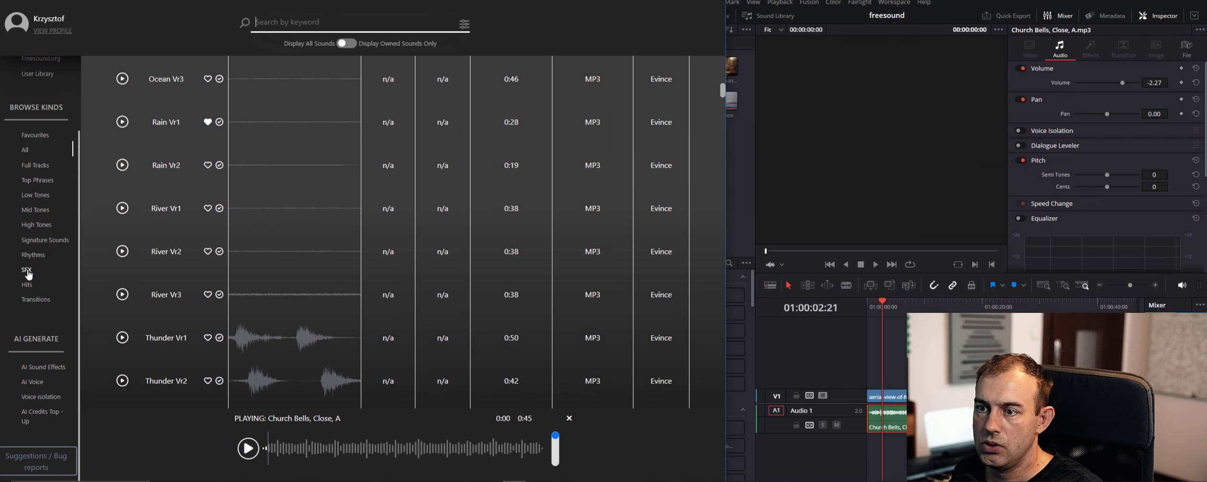
{"action": "left_click", "coordinate": [28, 273]}
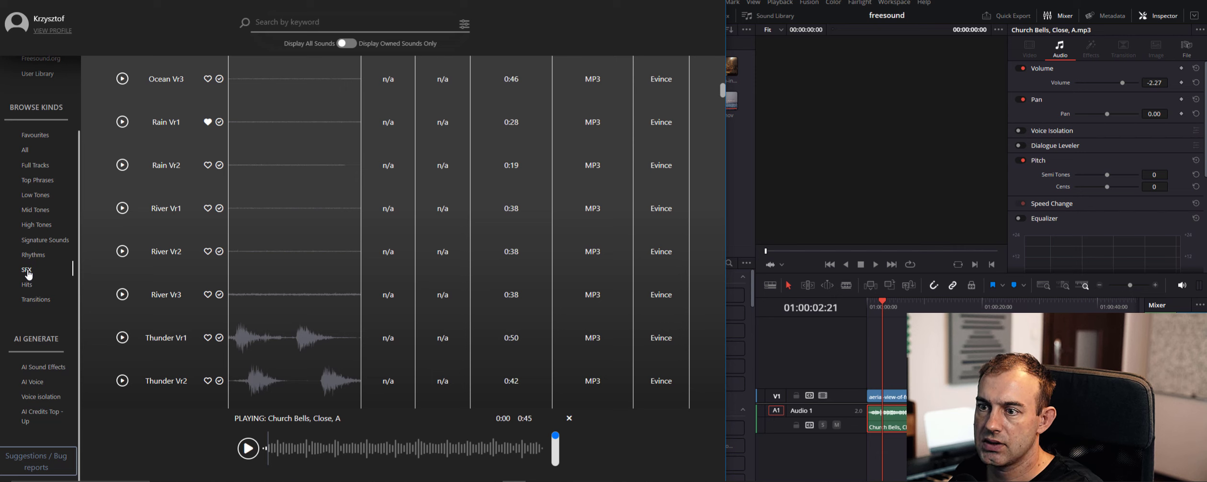
{"action": "type", "text": "city sca"}
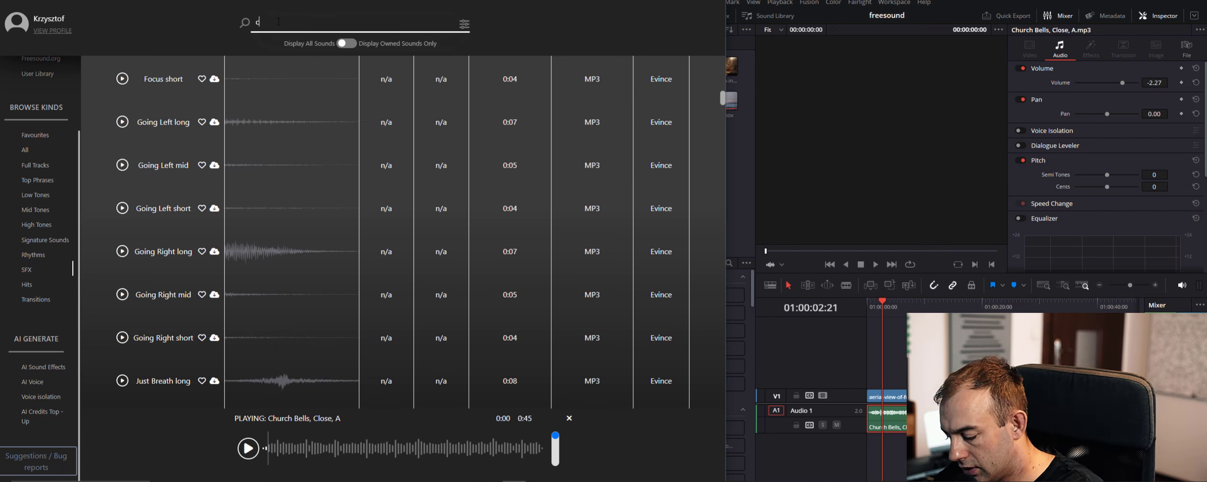
{"action": "left_click", "coordinate": [122, 339]}
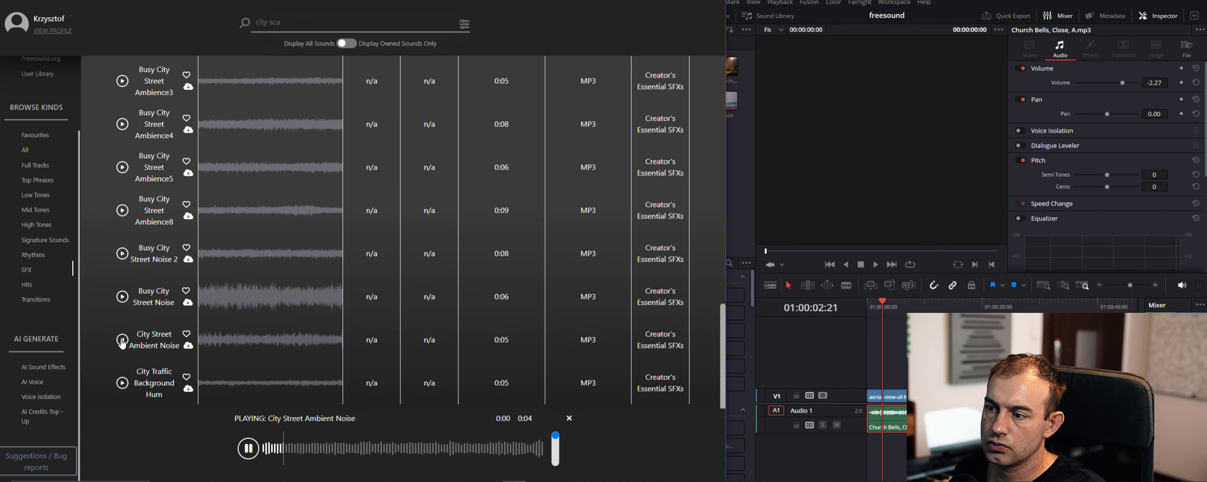
{"action": "left_click", "coordinate": [123, 296]}
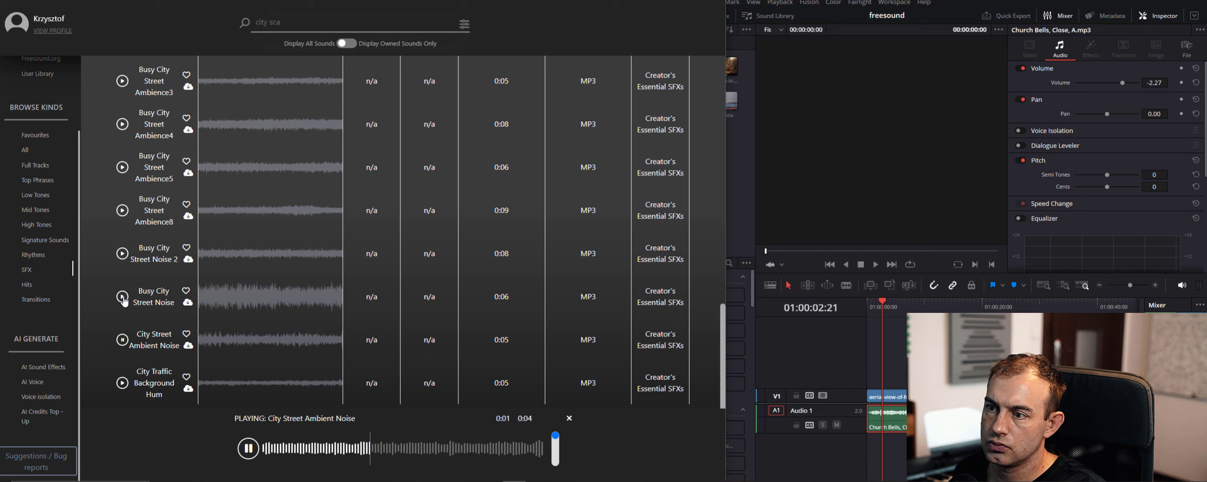
{"action": "left_click", "coordinate": [254, 454]}
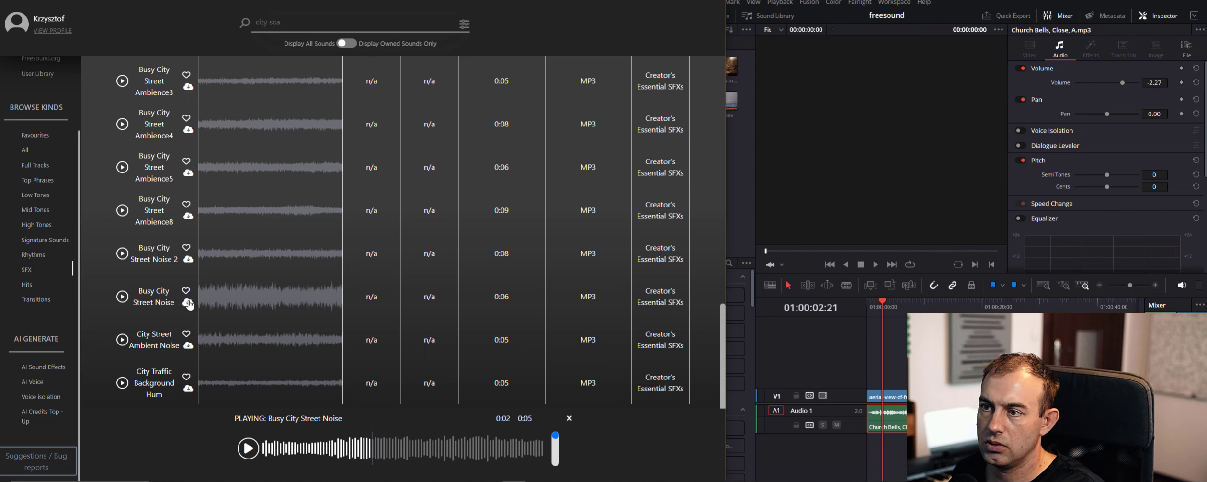
Return to the Freesound.org sounds and search them for "city ambience"
{"action": "scroll", "coordinate": [162, 281], "scroll_direction": "up", "scroll_amount": 4}
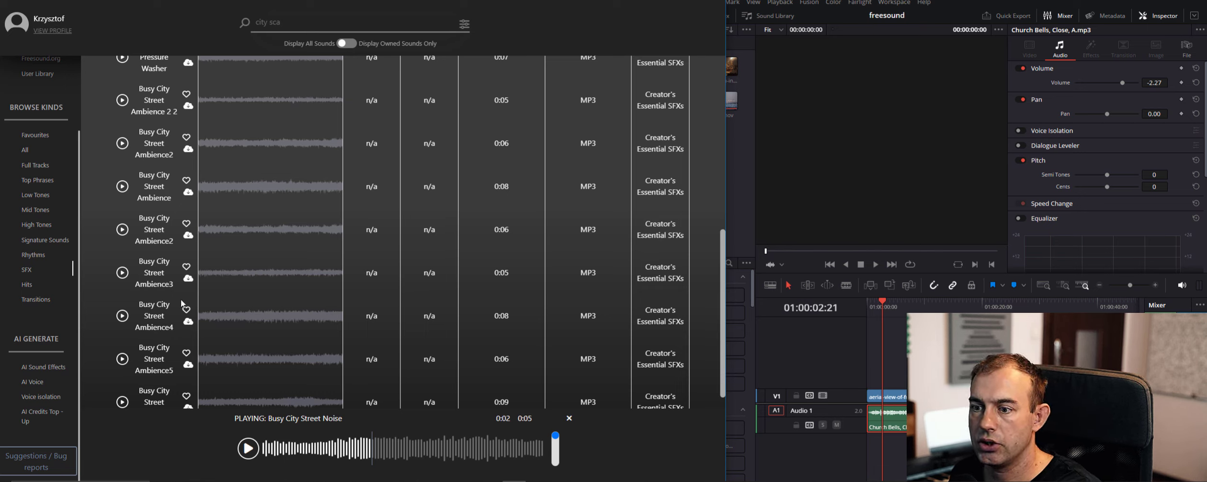
{"action": "scroll", "coordinate": [42, 169], "scroll_direction": "up", "scroll_amount": 2}
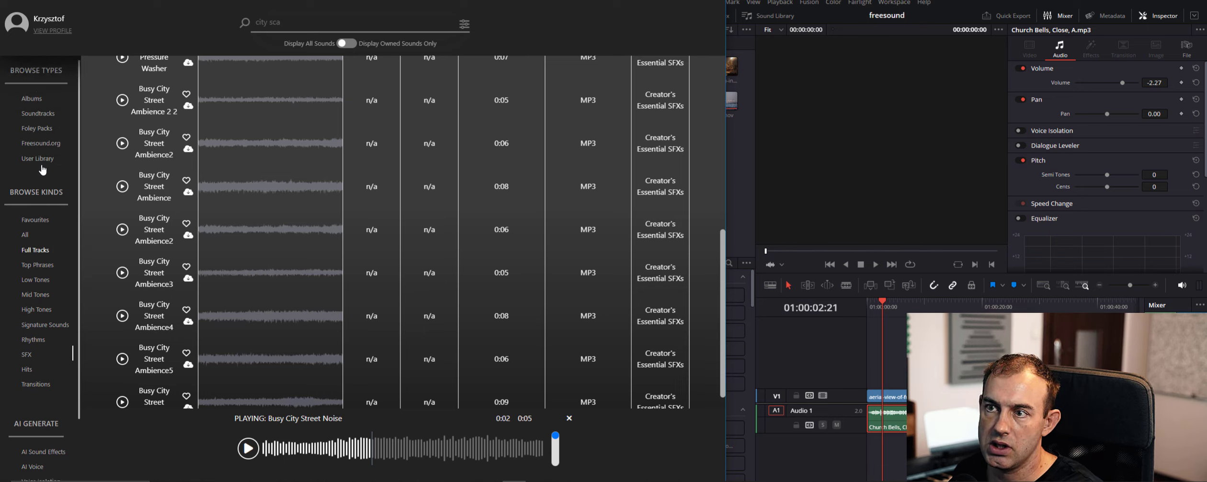
{"action": "left_click", "coordinate": [41, 143]}
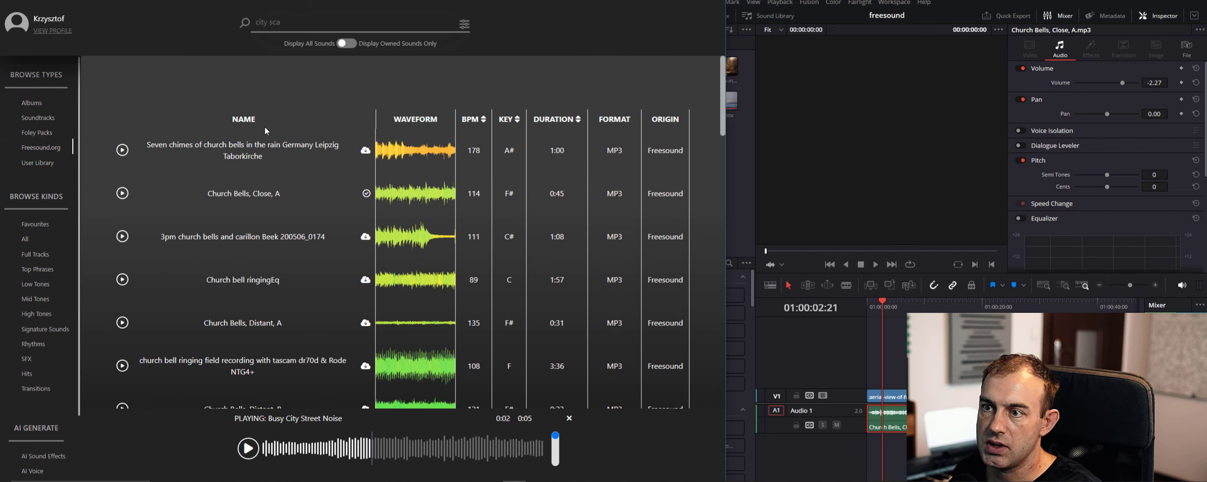
{"action": "left_click", "coordinate": [298, 27]}
{"action": "key", "text": "BackSpace"}
{"action": "key", "text": "BackSpace"}
{"action": "key", "text": "BackSpace"}
{"action": "key", "text": "BackSpace"}
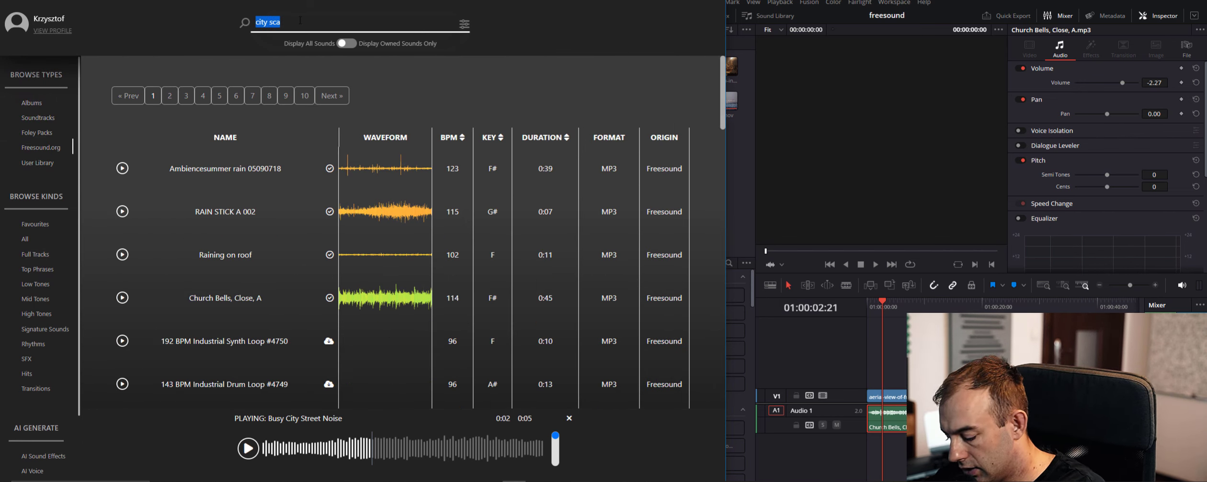
{"action": "type", "text": "ambience"}
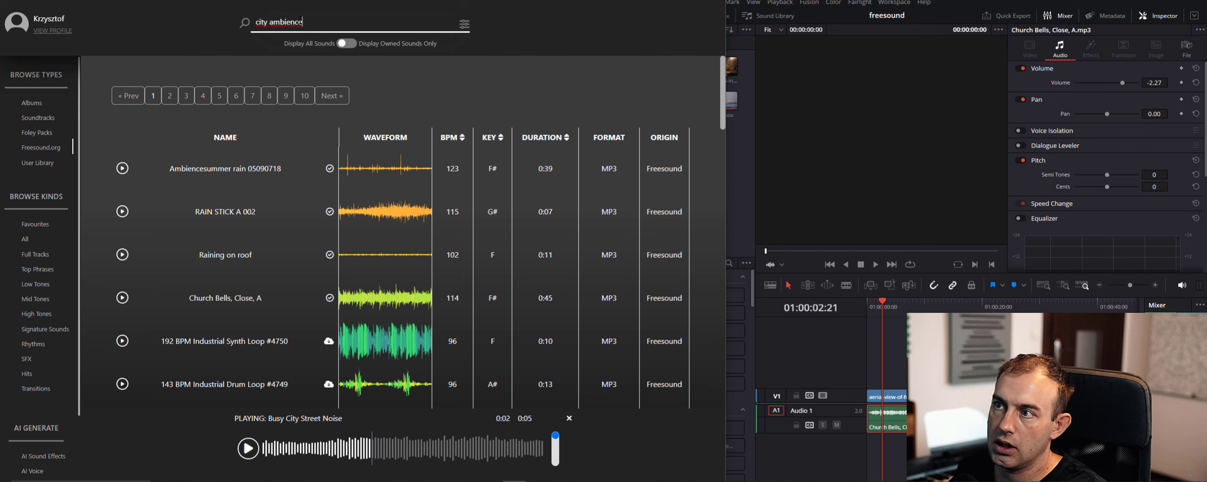
{"action": "key", "text": "Return"}
{"action": "scroll", "coordinate": [157, 269], "scroll_direction": "down", "scroll_amount": 3}
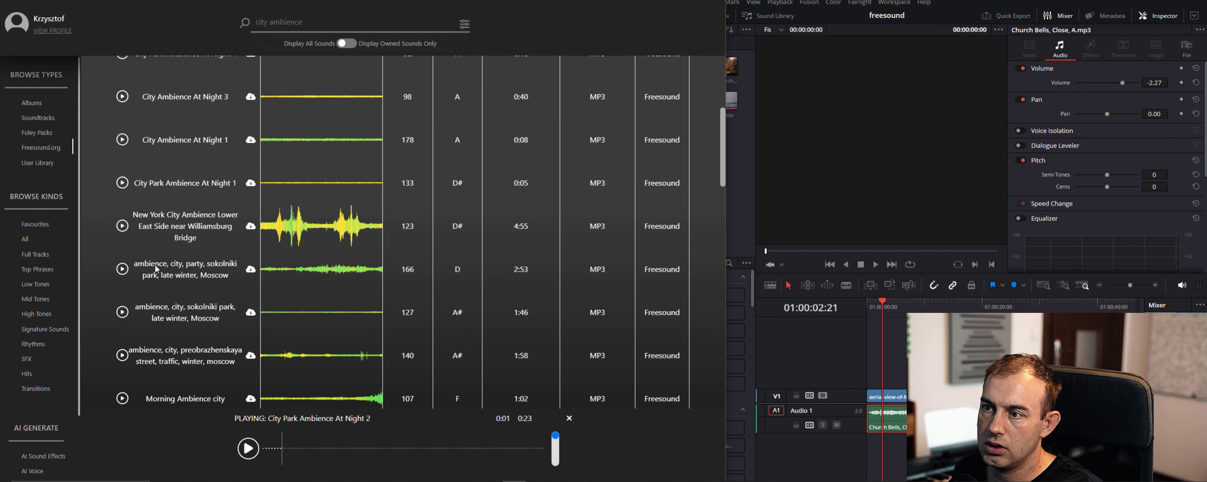
Preview the city ambience sounds and add "City Ambience 67P7PX8C+8C" to the Audio 2 track at the timeline start
{"action": "left_click", "coordinate": [123, 227]}
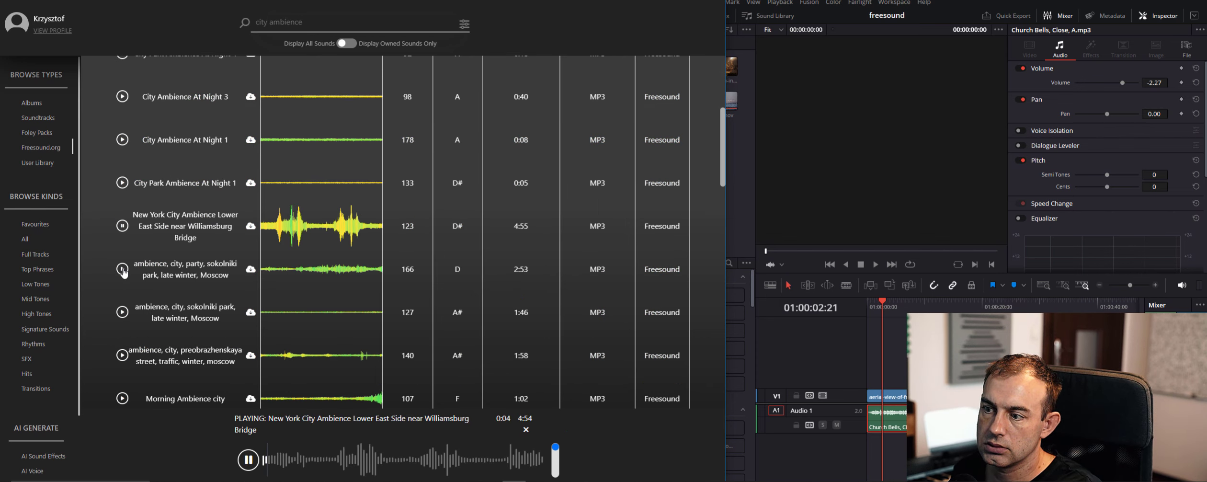
{"action": "left_click", "coordinate": [249, 229]}
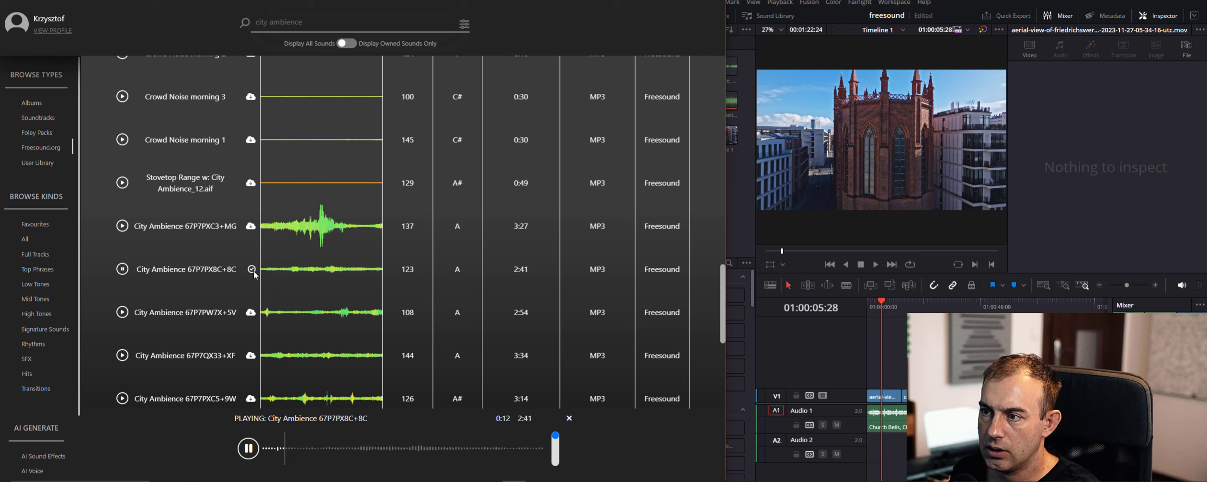
{"action": "left_click_drag", "start_coordinate": [268, 269], "coordinate": [888, 451]}
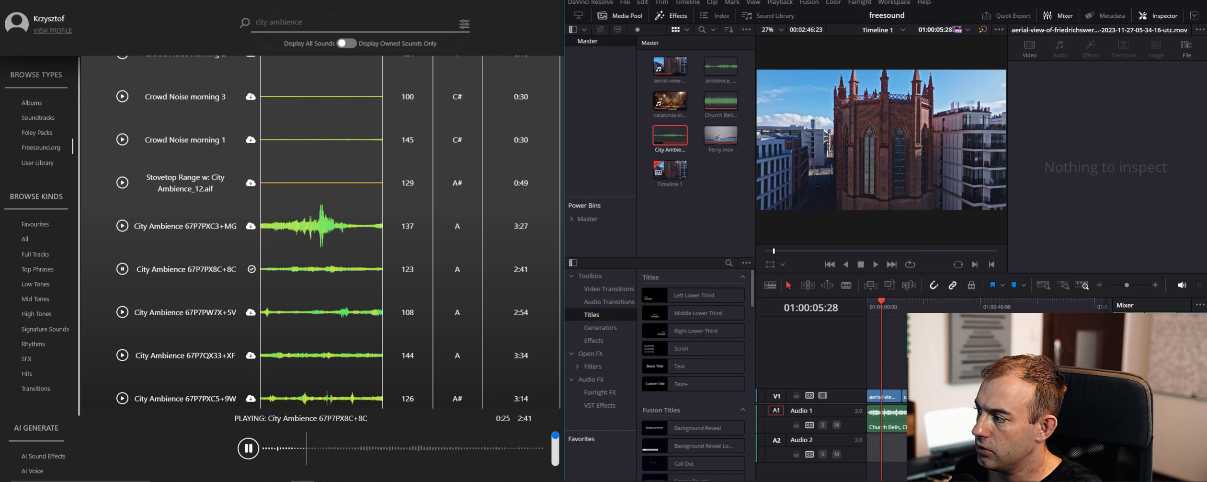
{"action": "key", "text": "Home"}
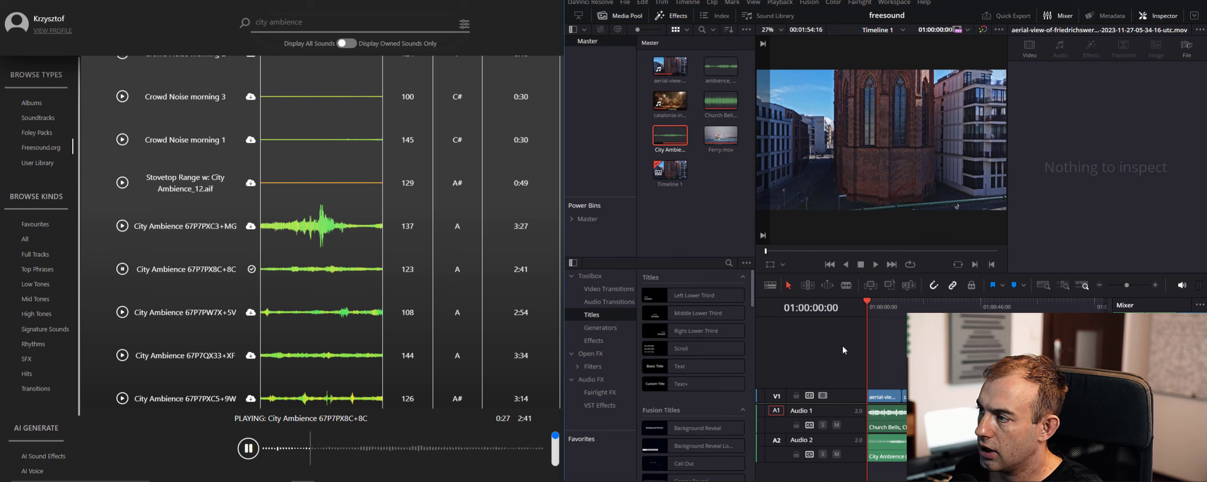
{"action": "left_click", "coordinate": [249, 448]}
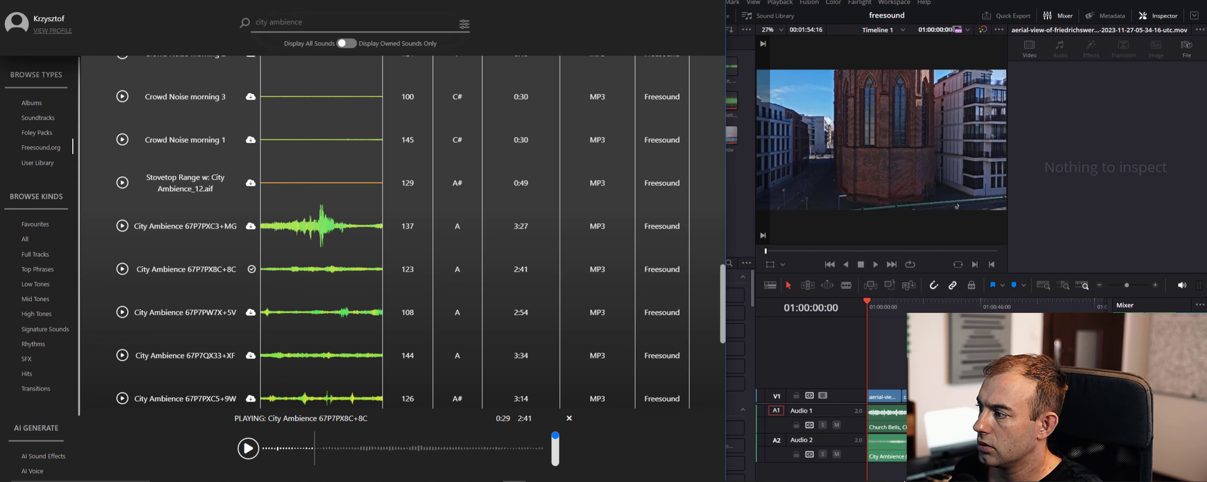
Play back the layered ambience and trim the church bells clip to end near the end of the aerial clip
{"action": "left_click", "coordinate": [897, 452]}
{"action": "key", "text": "space"}
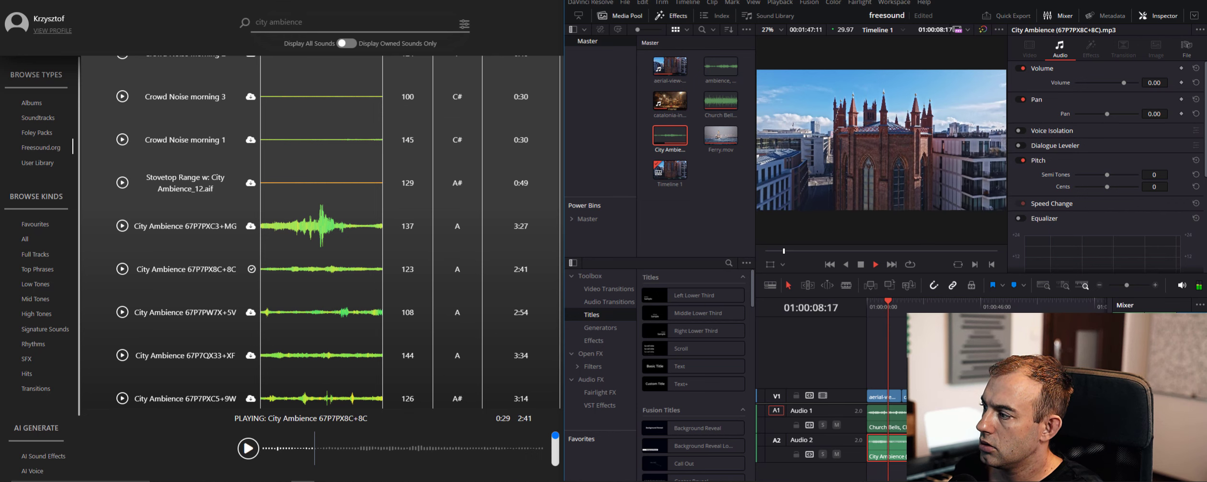
{"action": "left_click_drag", "start_coordinate": [946, 415], "coordinate": [902, 416]}
{"action": "left_click", "coordinate": [914, 449]}
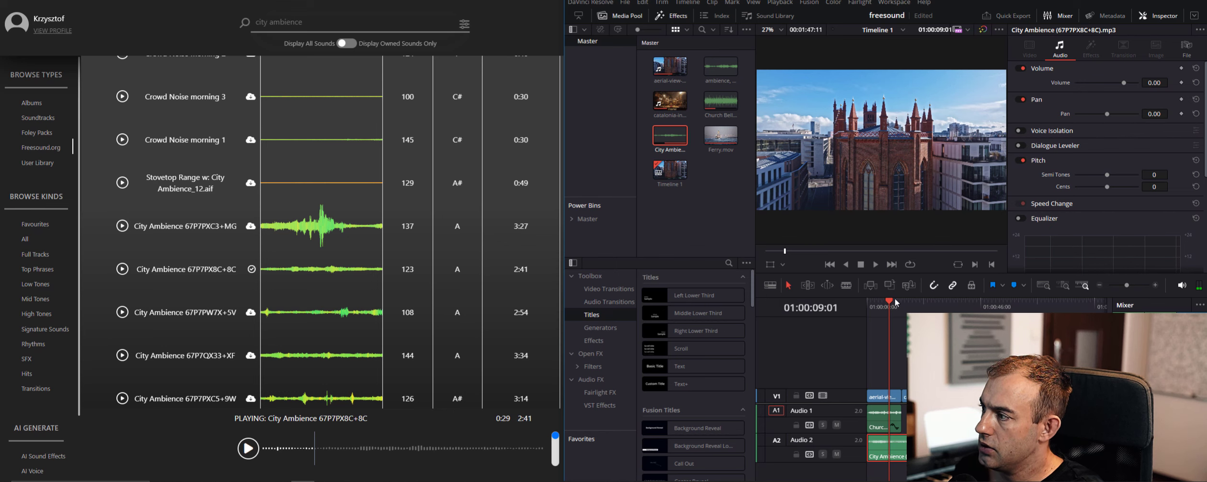
Move the playhead to the church interior clip and search the Freesound.org sounds for "church"
{"action": "left_click_drag", "start_coordinate": [896, 303], "coordinate": [907, 305]}
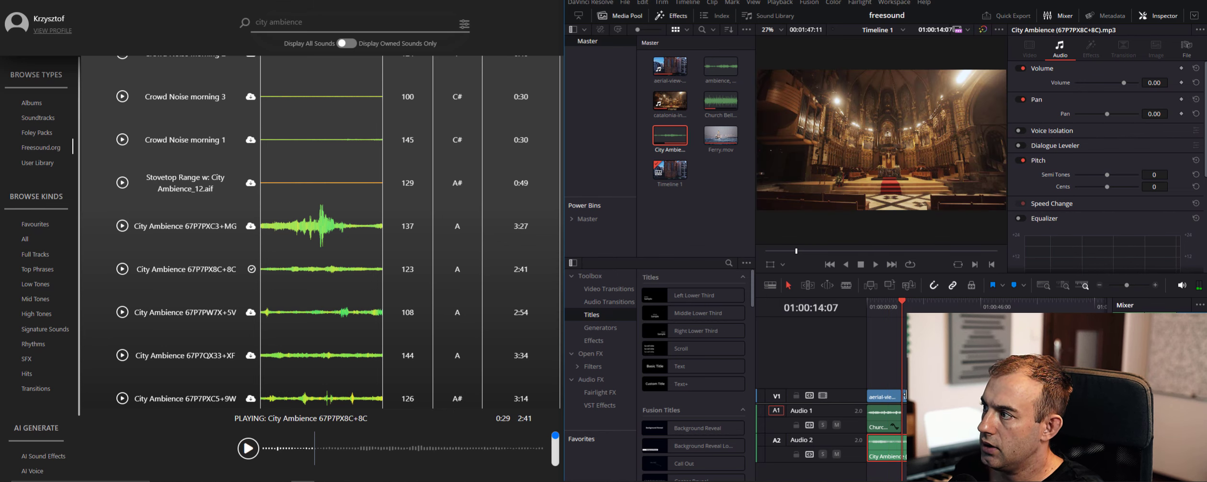
{"action": "triple_click", "coordinate": [337, 22]}
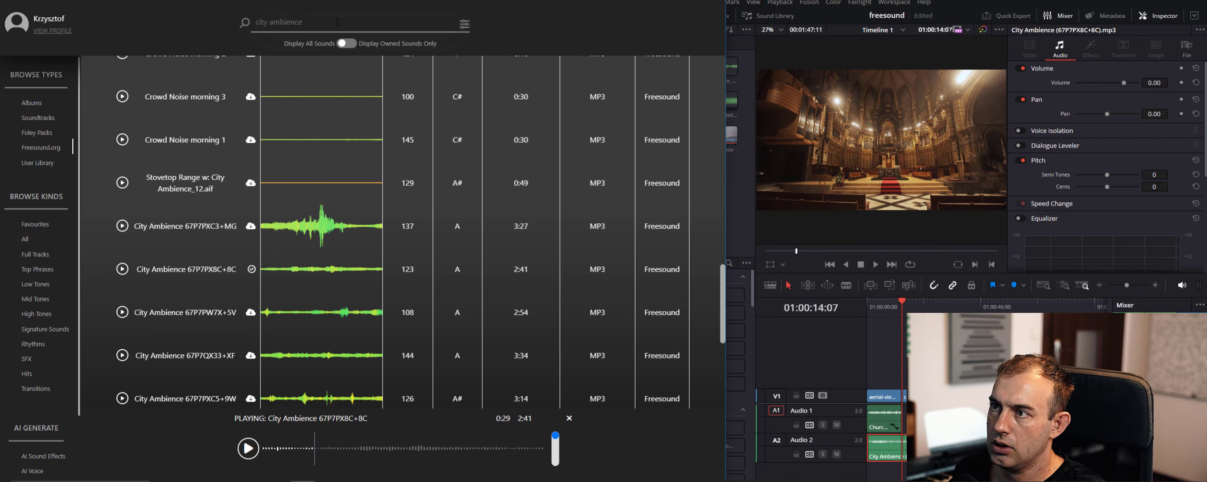
{"action": "type", "text": "church"}
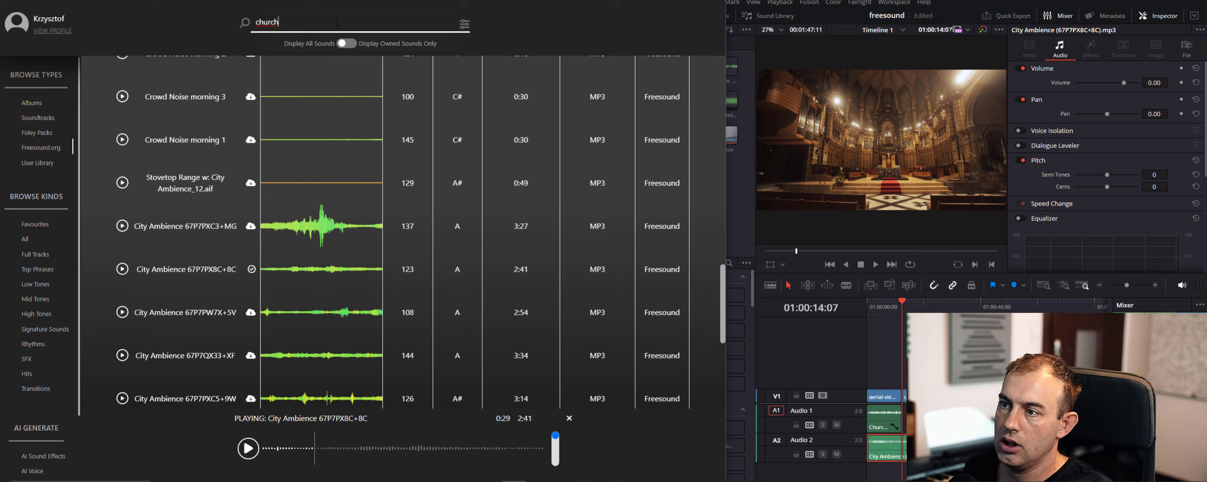
{"action": "key", "text": "Return"}
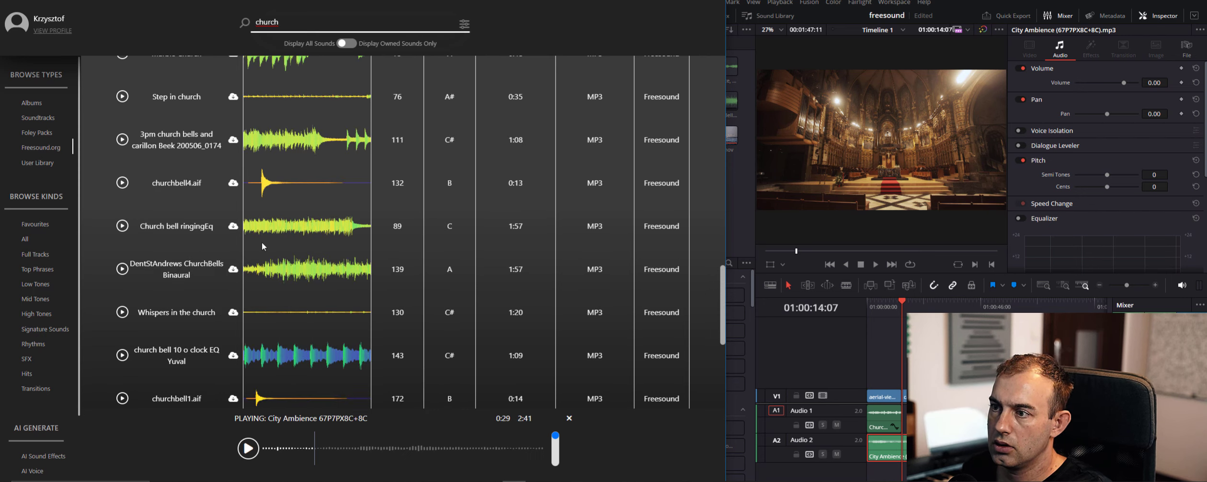
Browse the first church results and preview "Finnish Church in London, London, November 25th 2023"
{"action": "scroll", "coordinate": [268, 248], "scroll_direction": "up", "scroll_amount": 10}
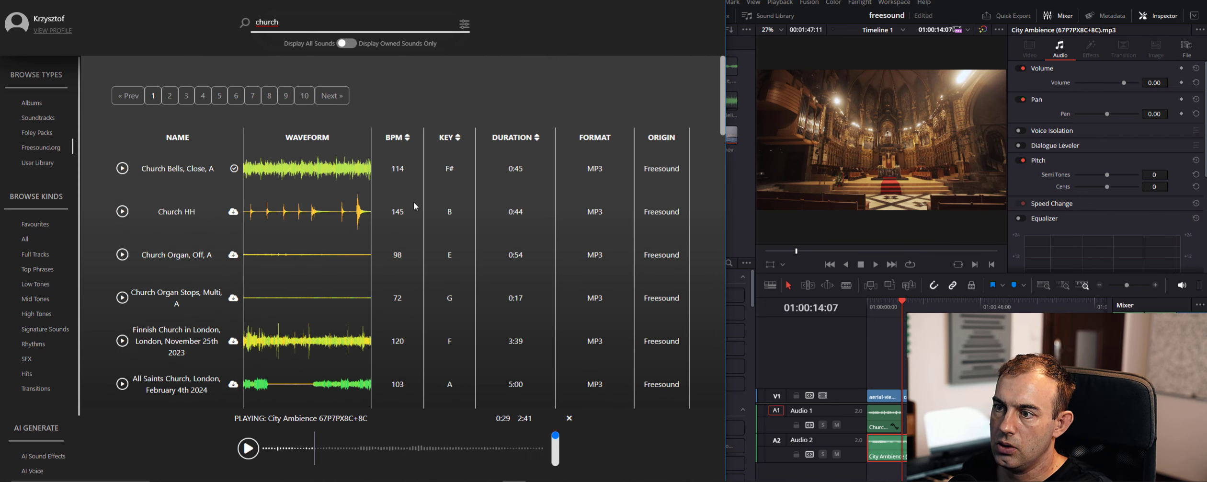
{"action": "scroll", "coordinate": [215, 263], "scroll_direction": "down", "scroll_amount": 1}
{"action": "left_click", "coordinate": [123, 292]}
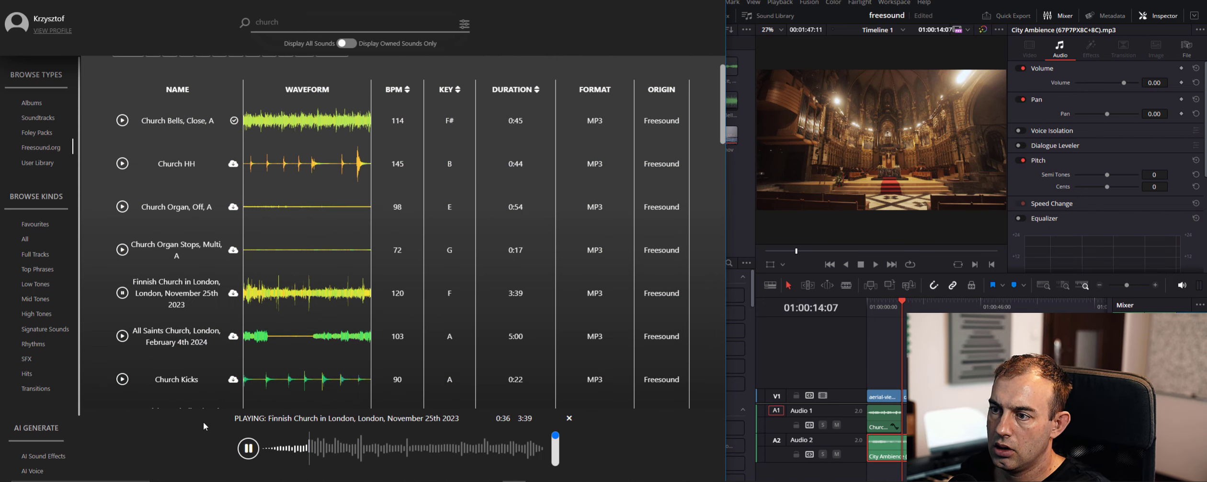
{"action": "left_click", "coordinate": [123, 294]}
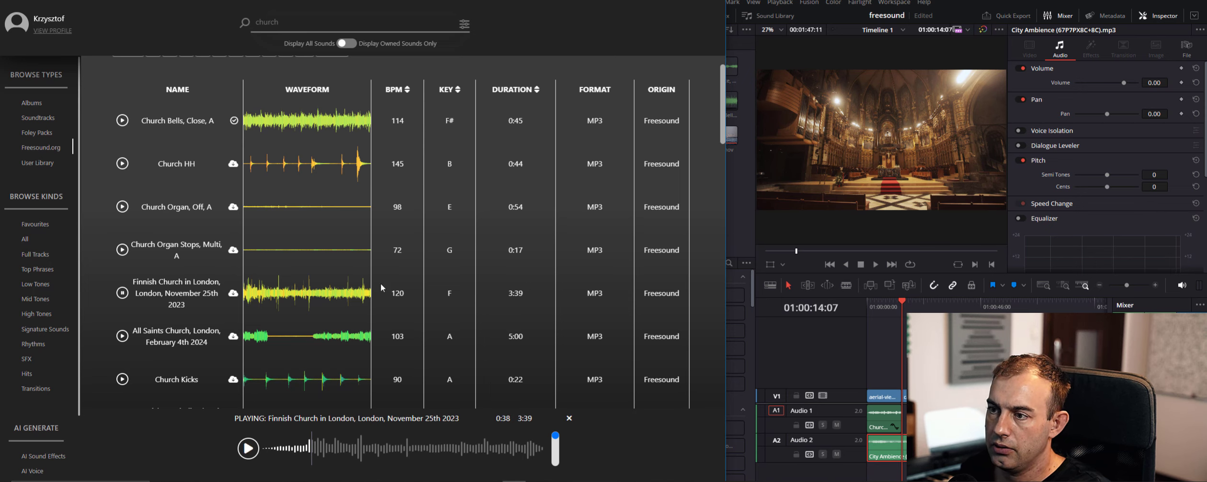
Preview several points of "St Patrick's Catholic Church, London, November 9th 2023" and download the sound into the project's media
{"action": "scroll", "coordinate": [297, 283], "scroll_direction": "down", "scroll_amount": 1}
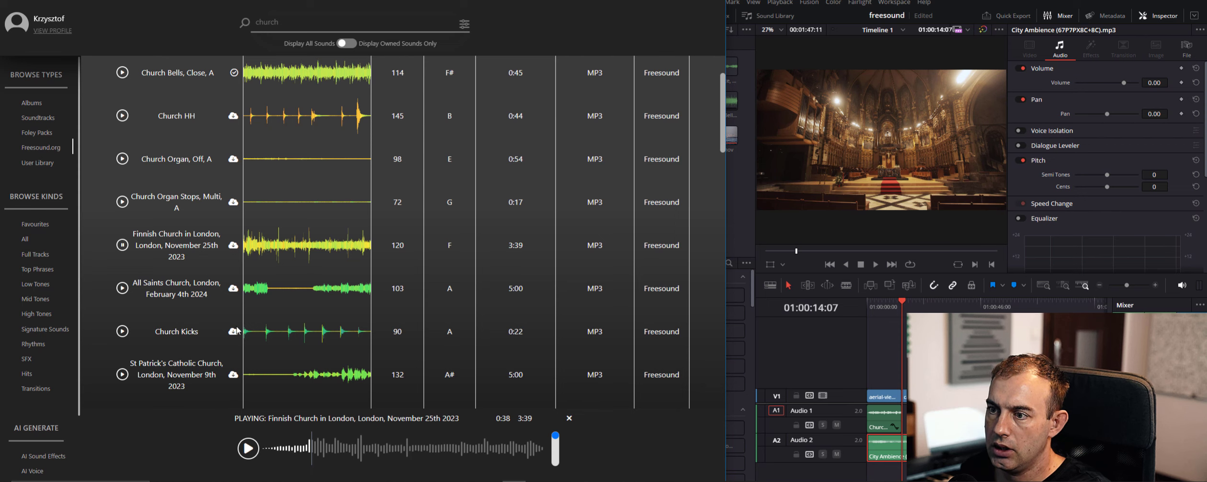
{"action": "scroll", "coordinate": [120, 287], "scroll_direction": "down", "scroll_amount": 3}
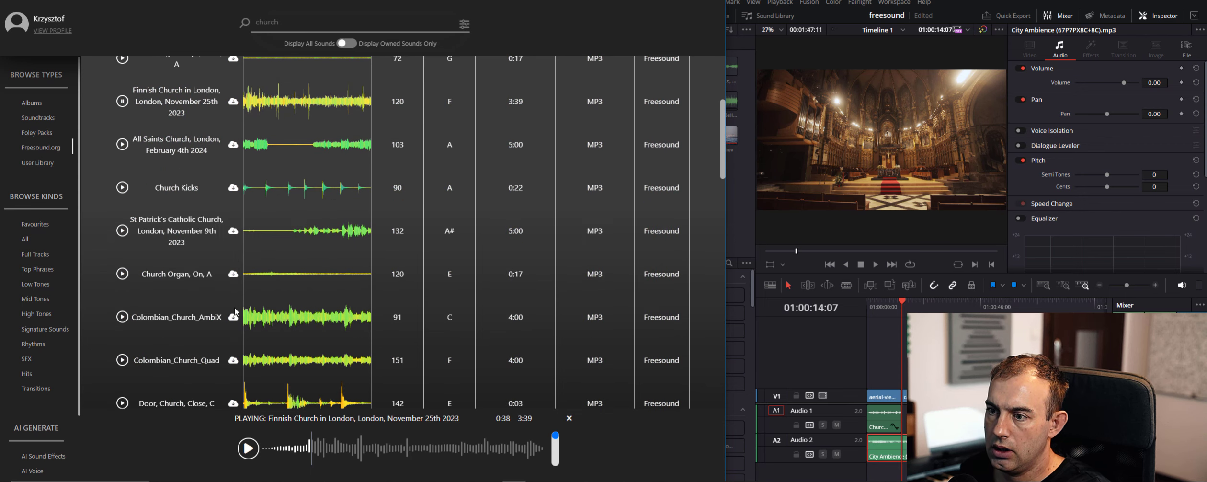
{"action": "left_click", "coordinate": [122, 231]}
{"action": "left_click", "coordinate": [424, 452]}
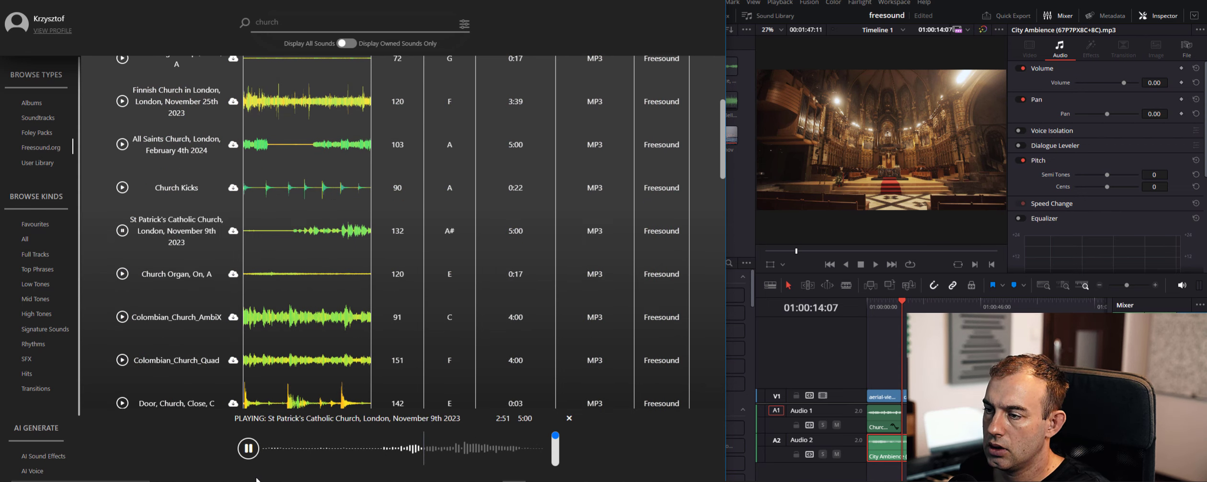
{"action": "left_click", "coordinate": [439, 451]}
{"action": "left_click", "coordinate": [410, 458]}
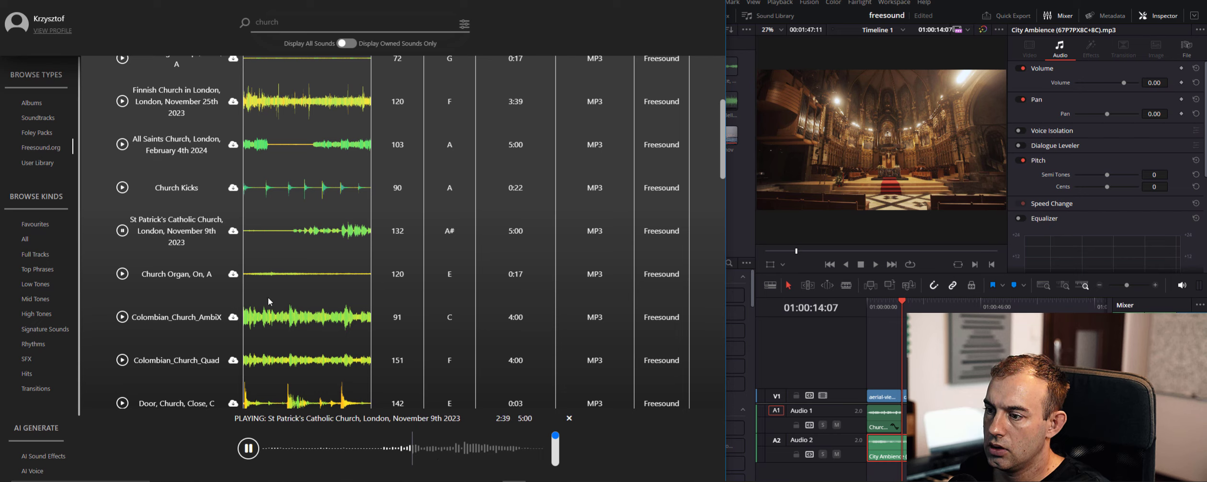
{"action": "left_click", "coordinate": [247, 449]}
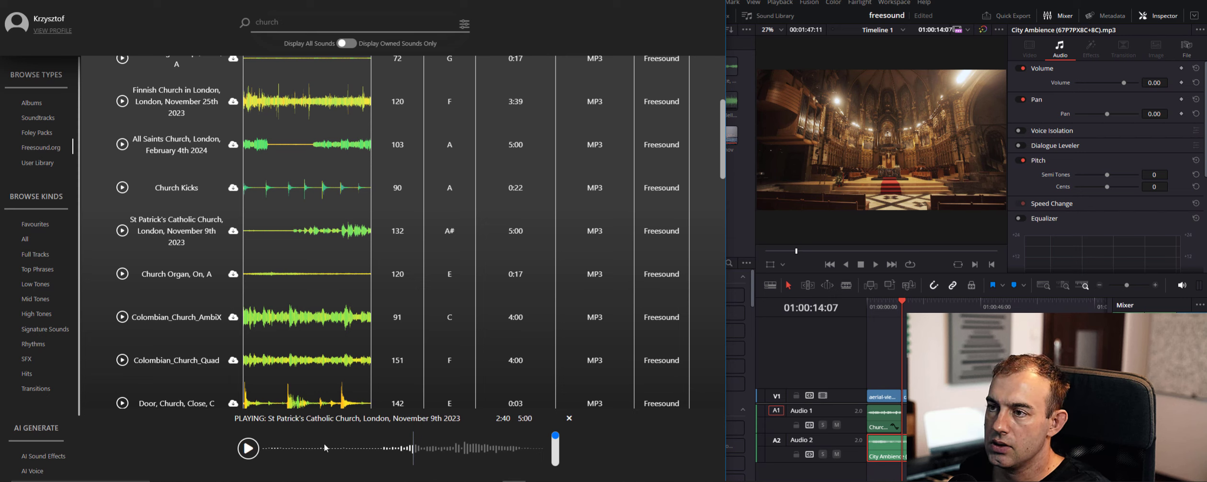
{"action": "left_click", "coordinate": [234, 232]}
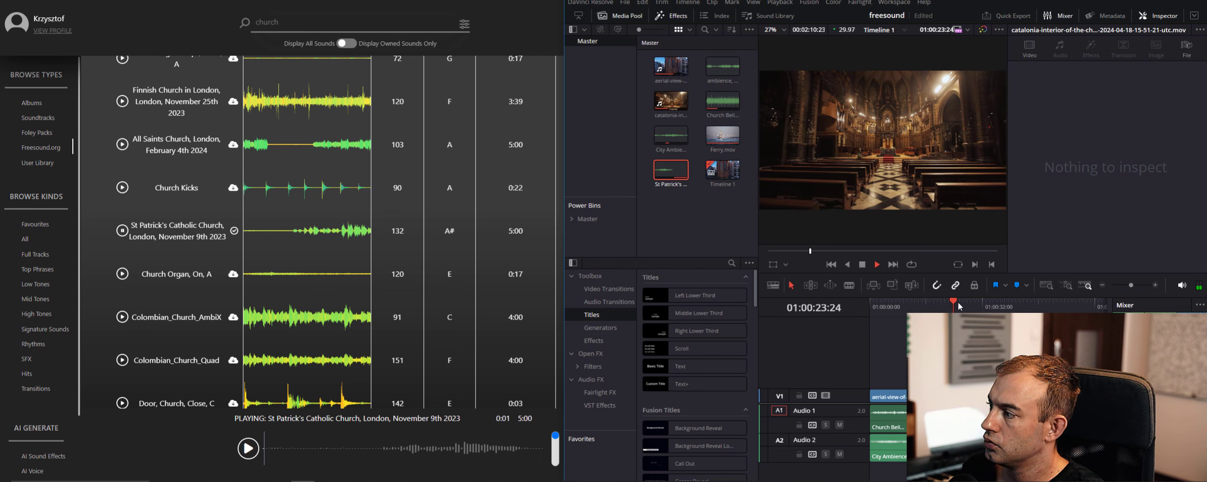
Stop the timeline playback and move the playhead to the ferry clip at 01:00:29:05
{"action": "key", "text": "space"}
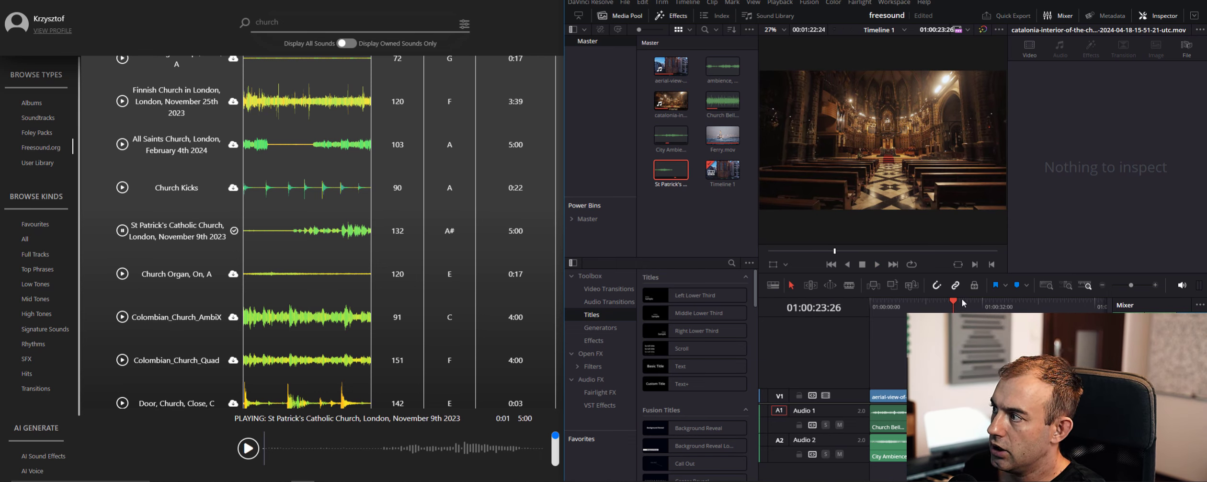
{"action": "left_click", "coordinate": [961, 302]}
{"action": "left_click", "coordinate": [973, 302]}
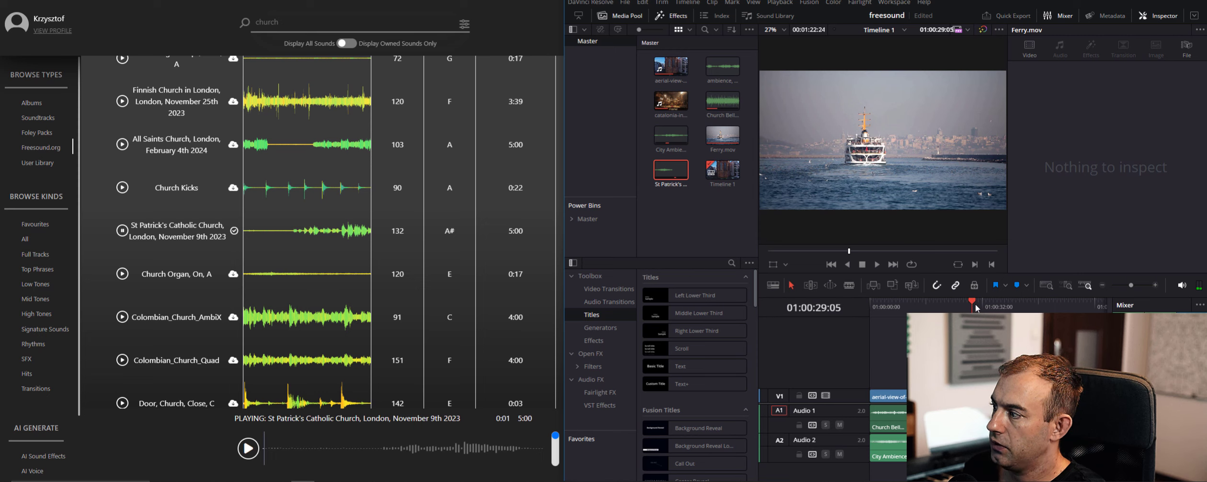
Search the Freesound.org sounds for "ferry", and refine the search to "ferry horn"
{"action": "double_click", "coordinate": [294, 25]}
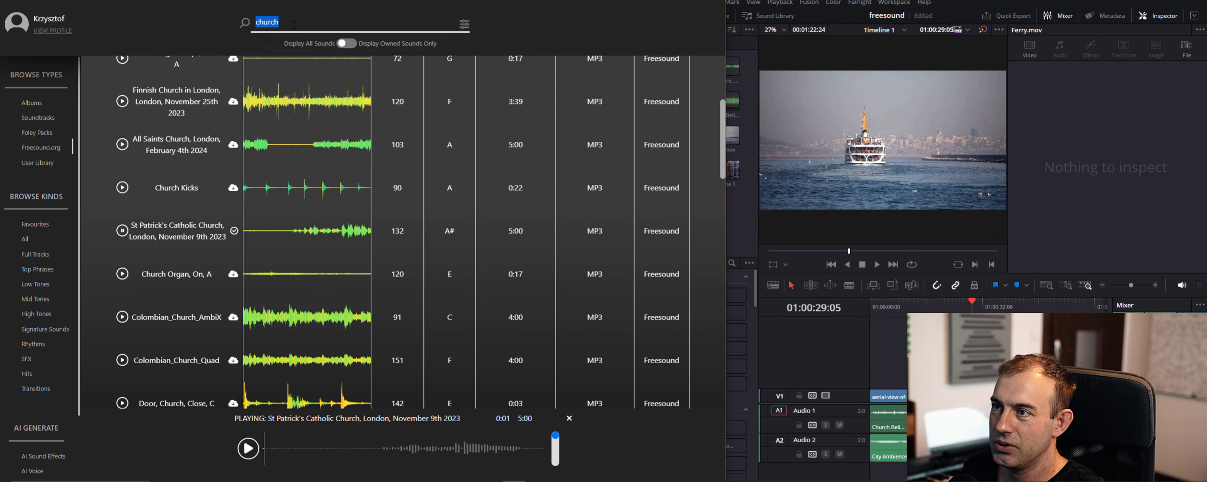
{"action": "type", "text": "ferry"}
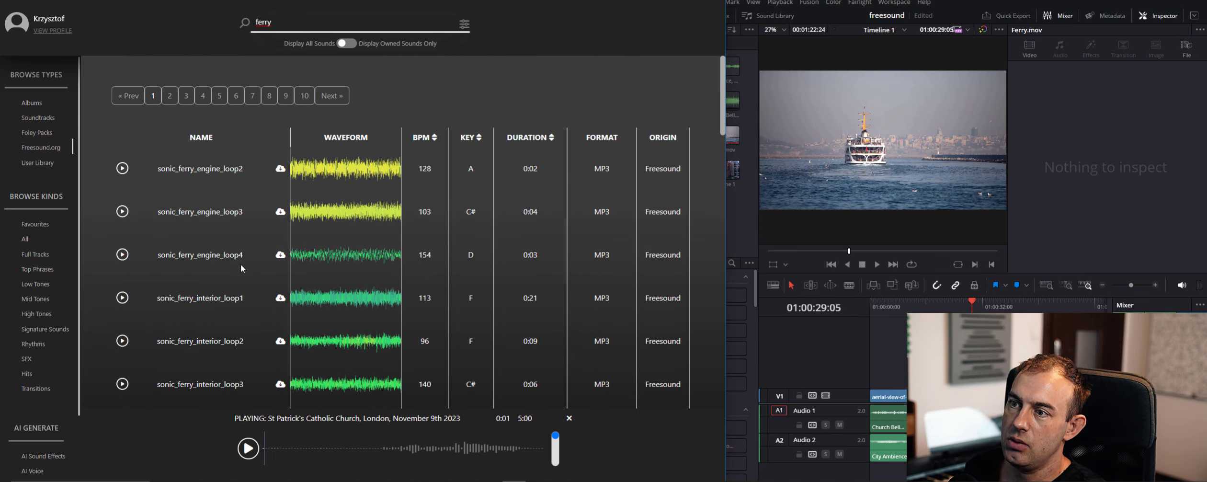
{"action": "scroll", "coordinate": [274, 275], "scroll_direction": "down", "scroll_amount": 10}
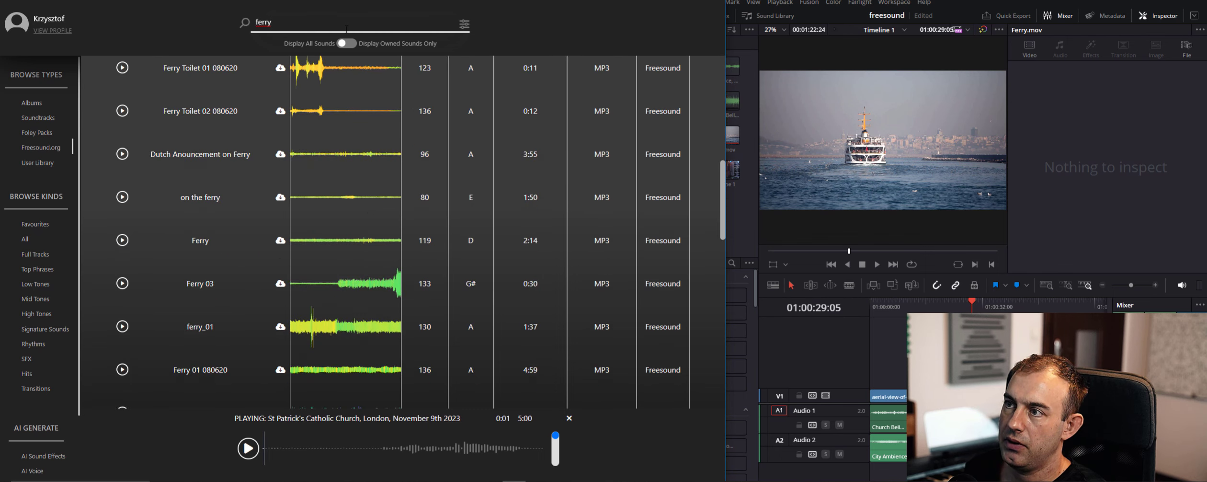
{"action": "type", "text": "ho"}
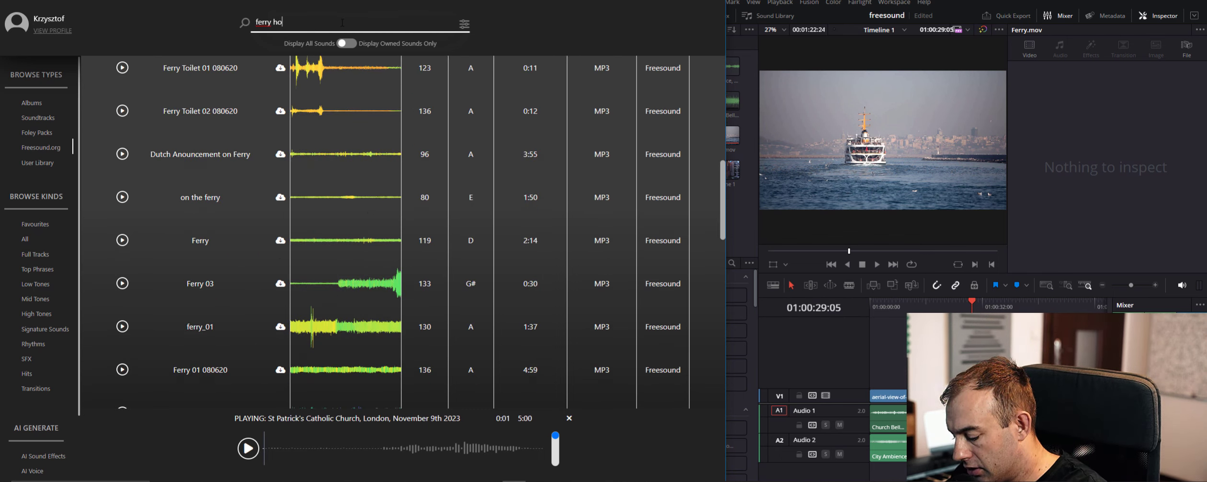
{"action": "type", "text": "rn"}
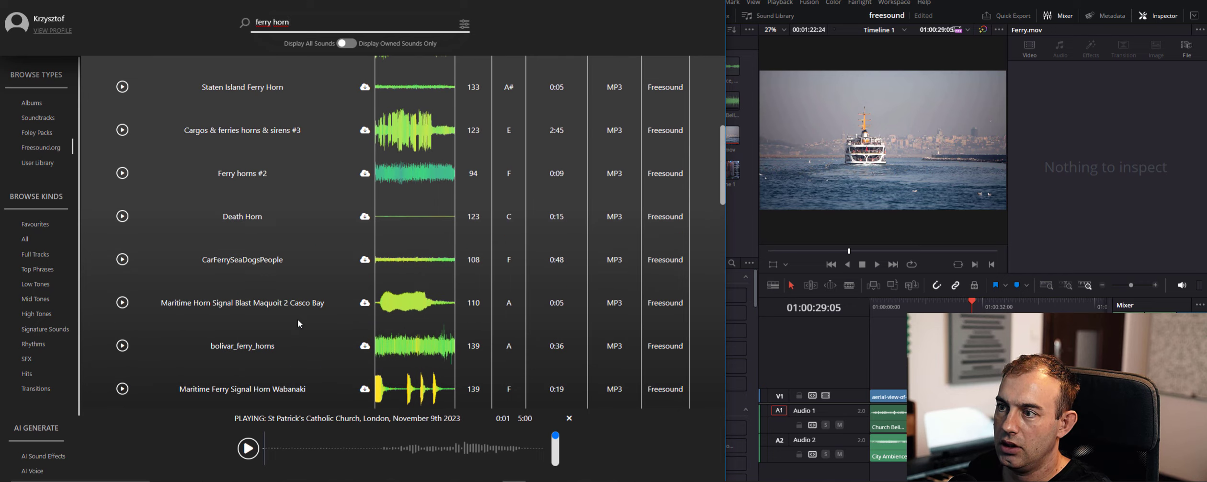
Preview the ferry horn sounds "Ferry Horn", "Ferry horns #1" and "Horn from a ferry"
{"action": "scroll", "coordinate": [297, 319], "scroll_direction": "up", "scroll_amount": 3}
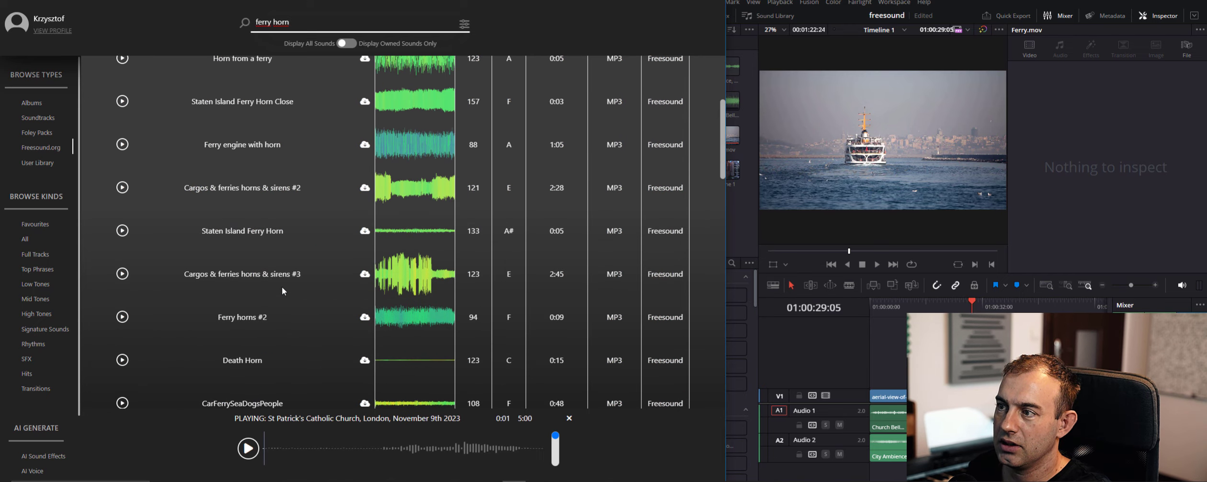
{"action": "scroll", "coordinate": [282, 287], "scroll_direction": "up", "scroll_amount": 5}
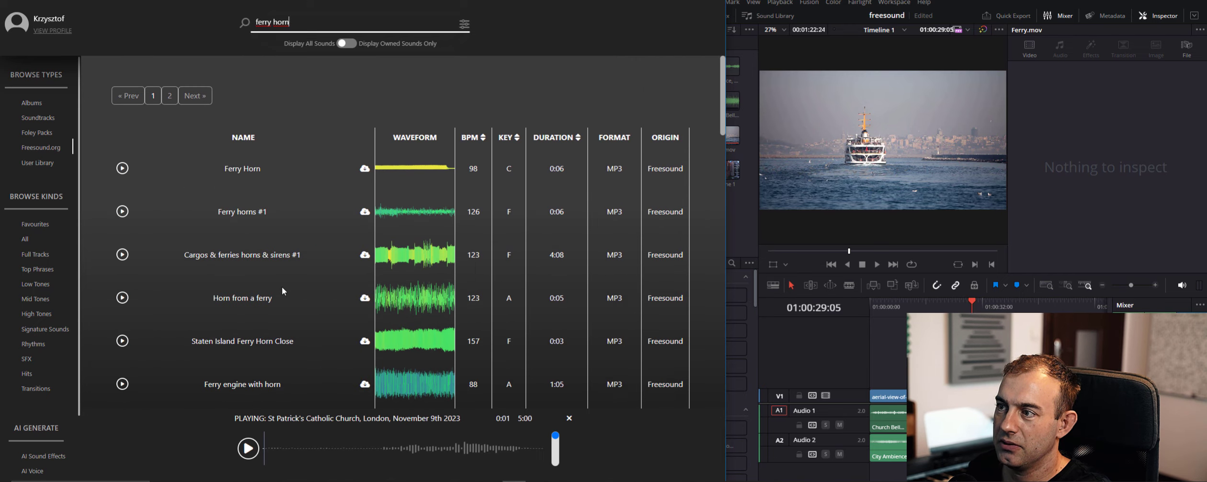
{"action": "left_click", "coordinate": [123, 169]}
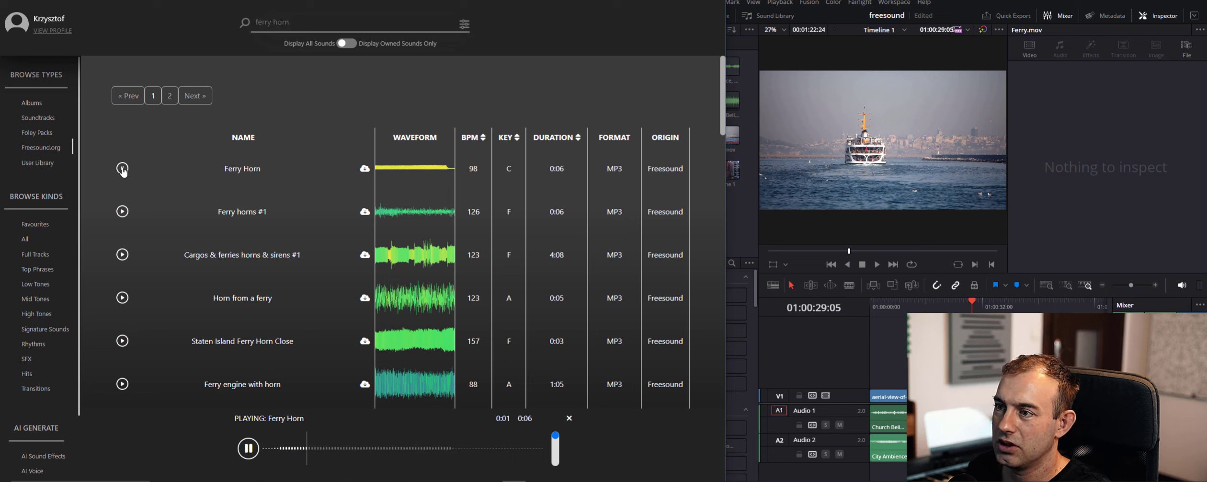
{"action": "left_click", "coordinate": [123, 170]}
{"action": "left_click", "coordinate": [123, 216]}
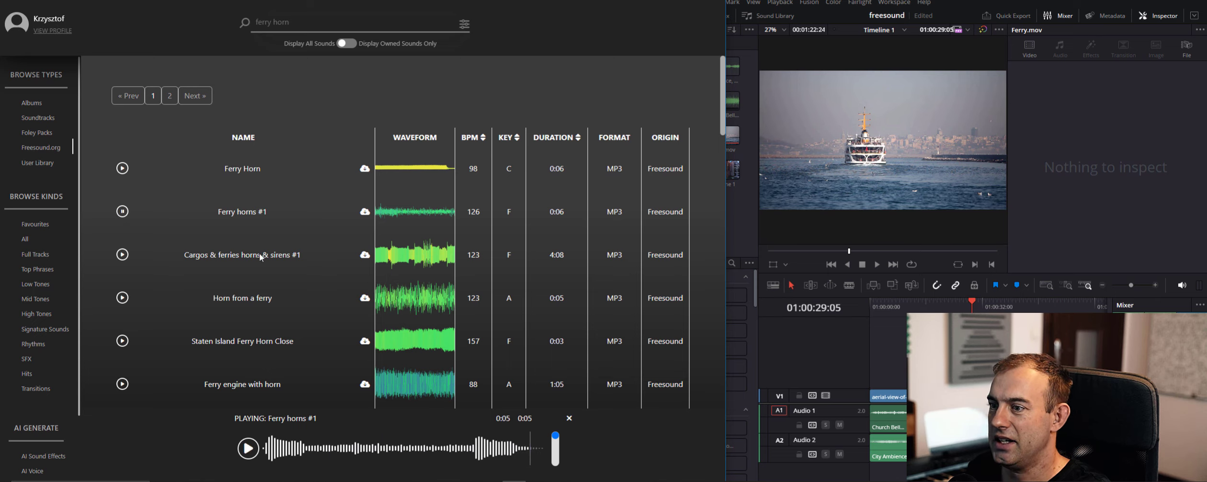
{"action": "scroll", "coordinate": [177, 272], "scroll_direction": "down", "scroll_amount": 2}
{"action": "left_click", "coordinate": [123, 203]}
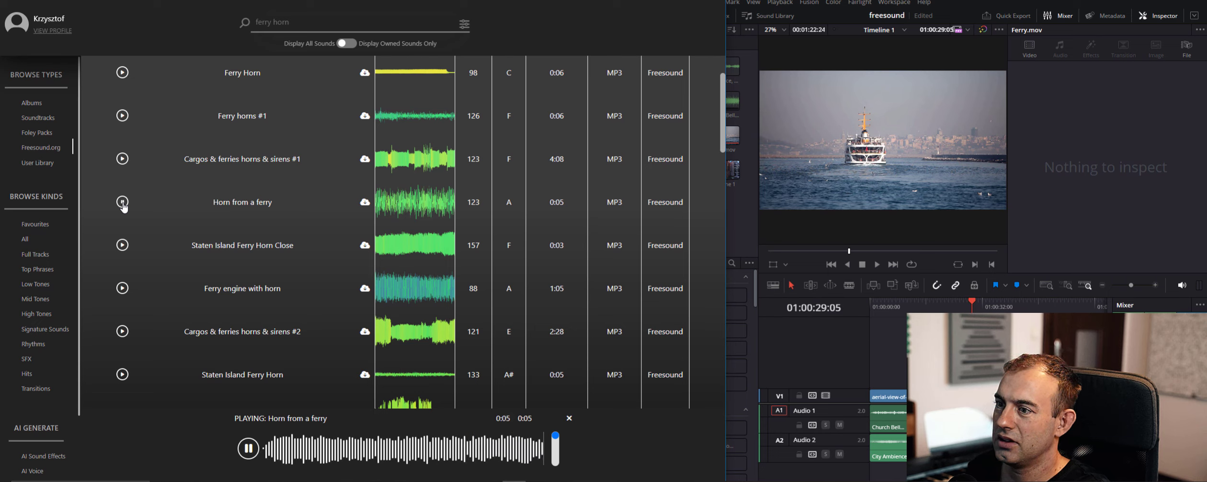
Preview and download "Staten Island Ferry Horn Close", comparing it with "Ferry engine with horn"
{"action": "left_click", "coordinate": [121, 246]}
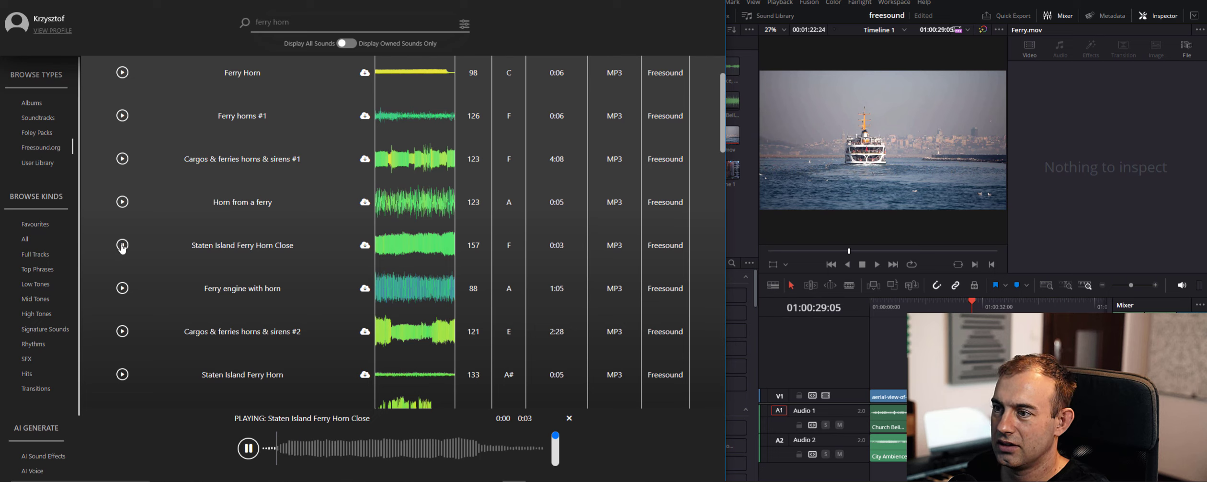
{"action": "left_click", "coordinate": [366, 246]}
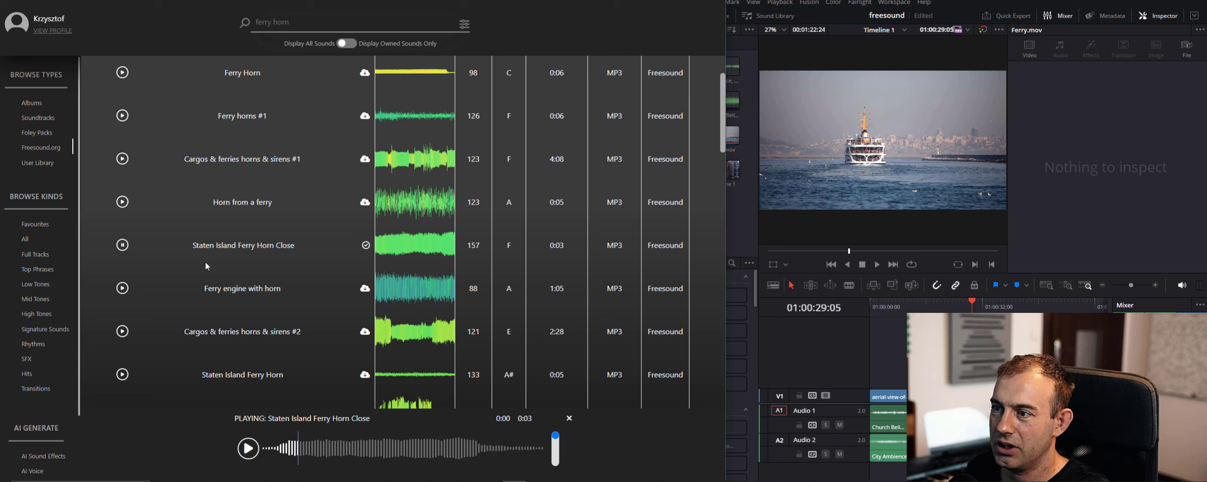
{"action": "left_click", "coordinate": [122, 288]}
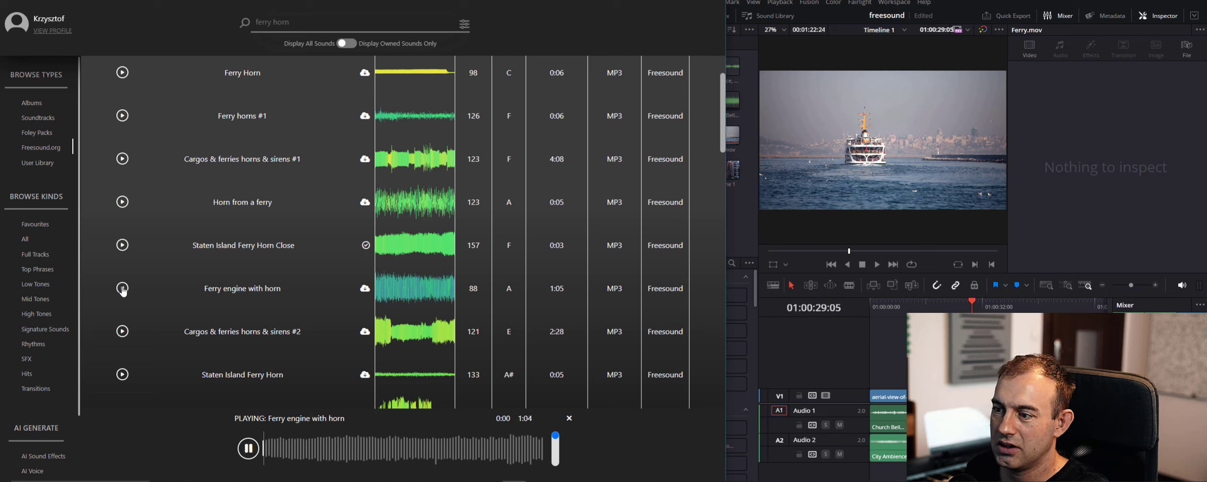
{"action": "left_click", "coordinate": [123, 245]}
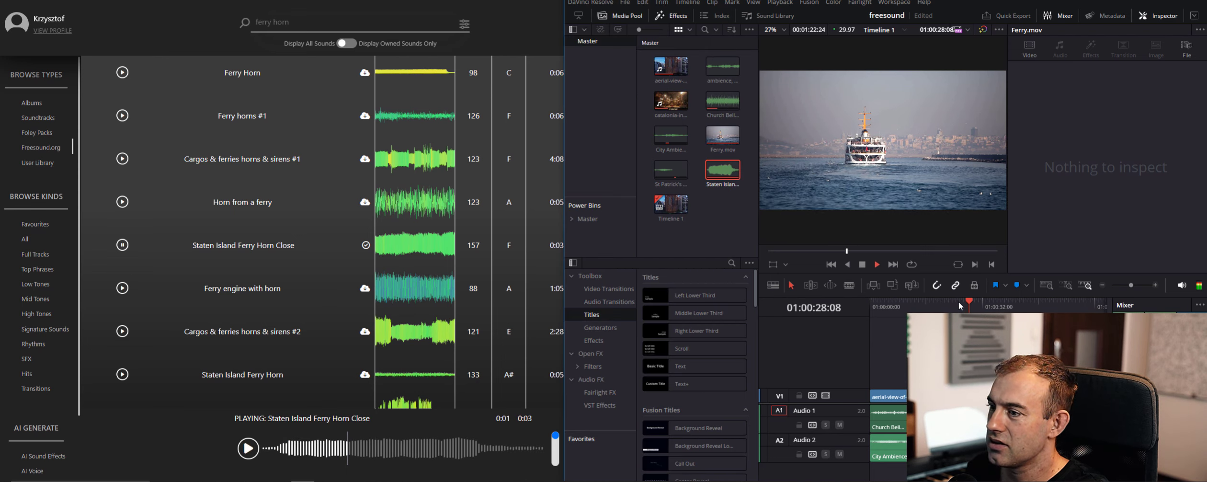
{"action": "scroll", "coordinate": [222, 291], "scroll_direction": "down", "scroll_amount": 1}
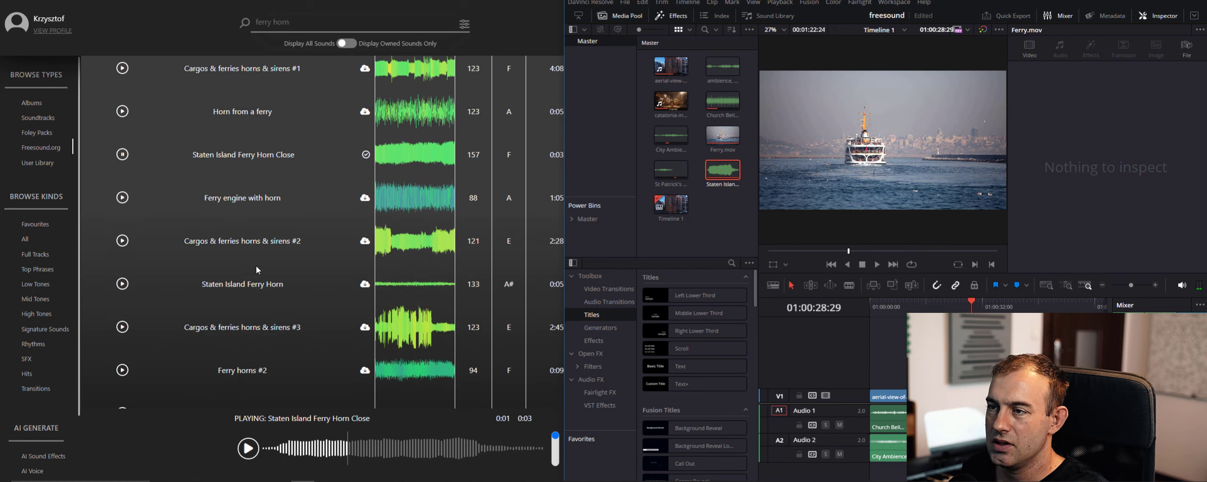
Search the Freesound.org sounds for "jazz" and browse through the results
{"action": "scroll", "coordinate": [256, 265], "scroll_direction": "up", "scroll_amount": 3}
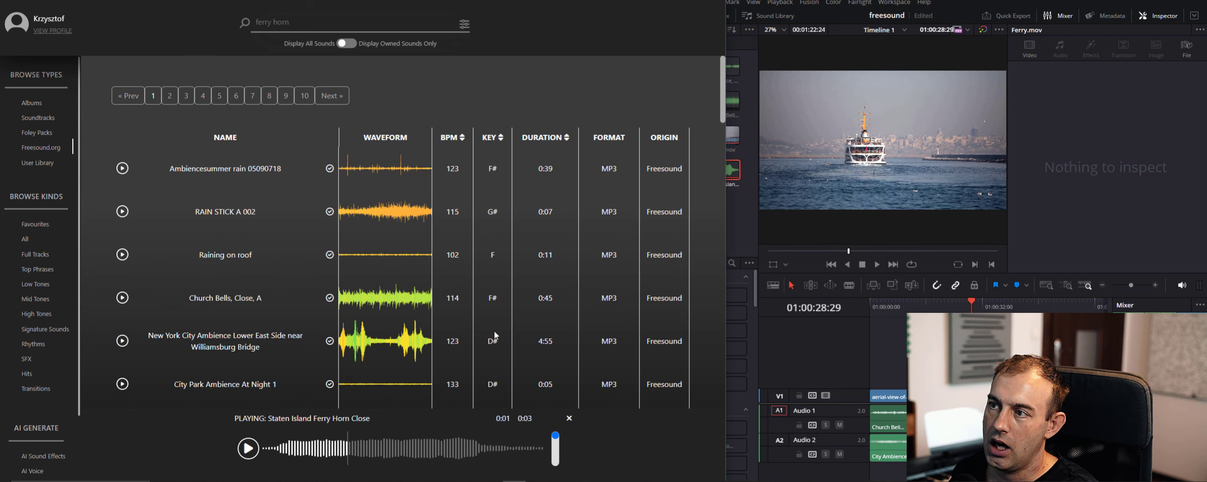
{"action": "triple_click", "coordinate": [324, 25]}
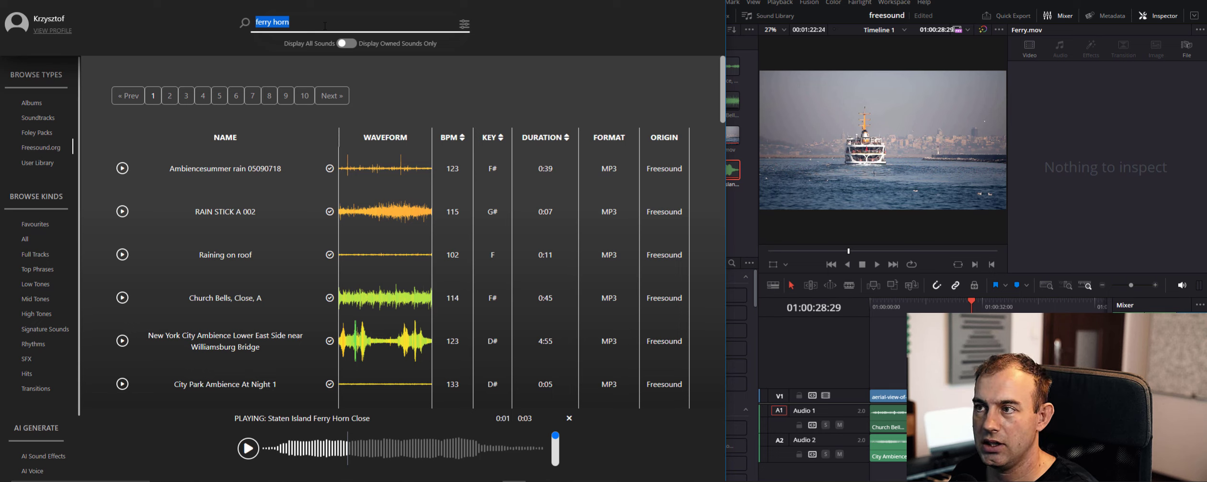
{"action": "type", "text": "jazz"}
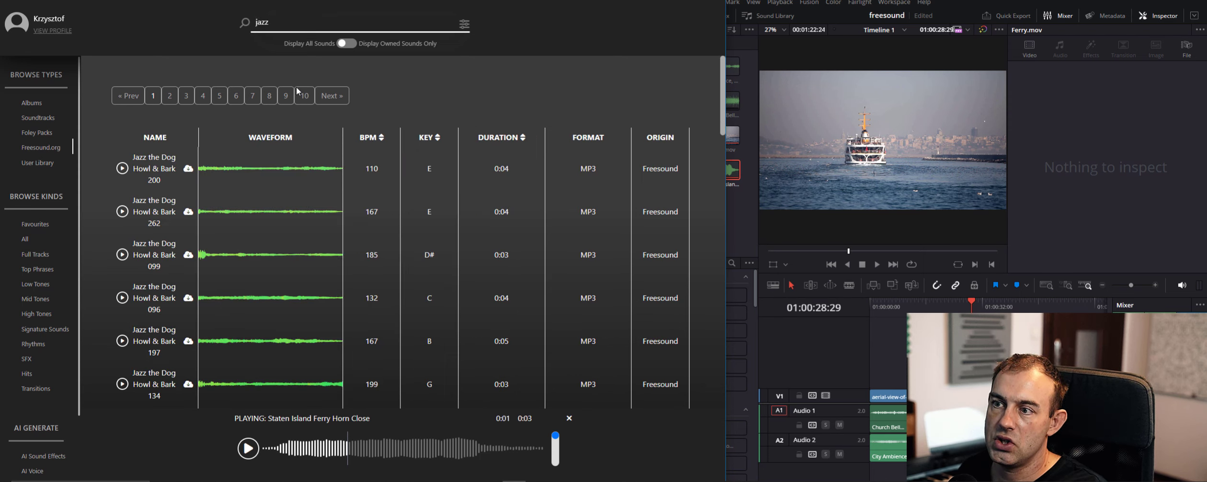
{"action": "scroll", "coordinate": [145, 262], "scroll_direction": "down", "scroll_amount": 6}
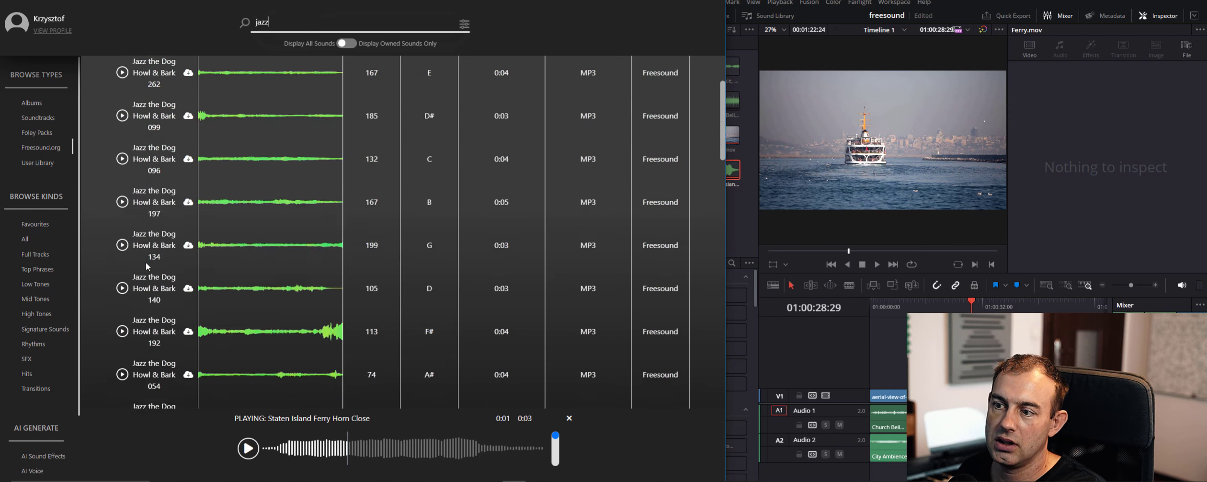
{"action": "scroll", "coordinate": [146, 276], "scroll_direction": "up", "scroll_amount": 1}
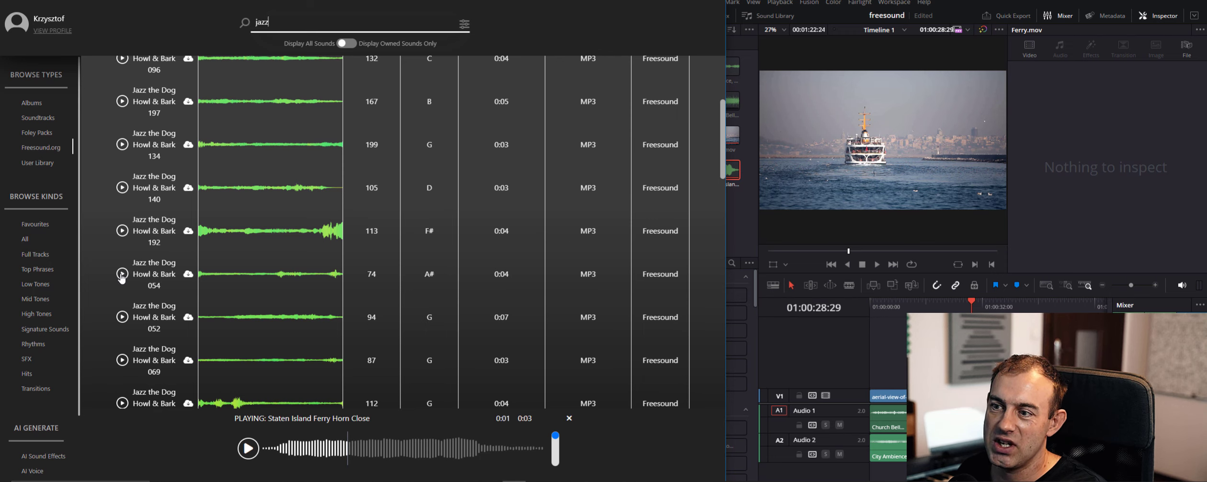
Preview the sound "Jazz the Dog Howl & Bark 054", and refine the Freesound.org search to "jazz band"
{"action": "left_click", "coordinate": [122, 273]}
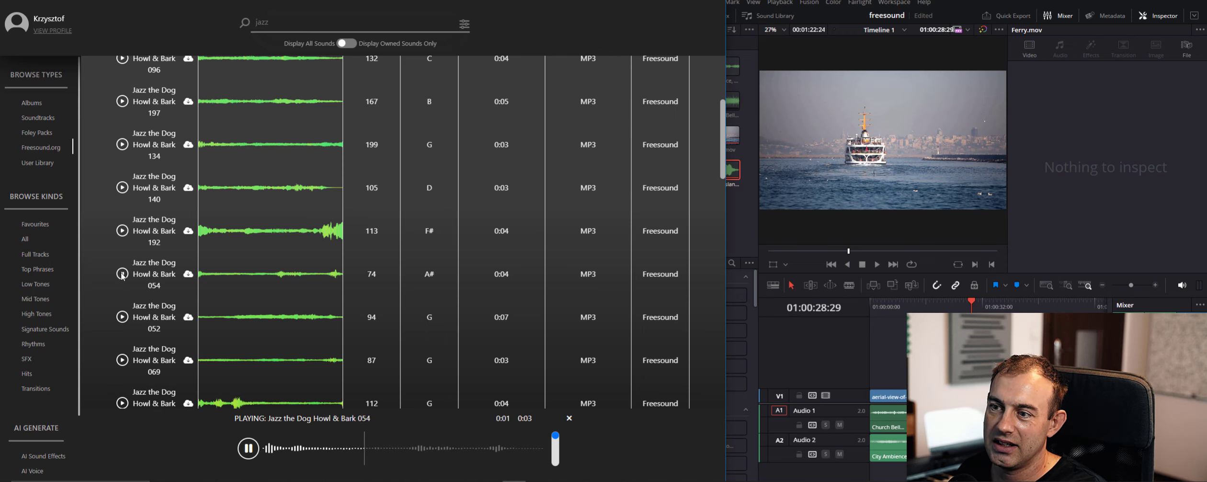
{"action": "scroll", "coordinate": [234, 299], "scroll_direction": "down", "scroll_amount": 5}
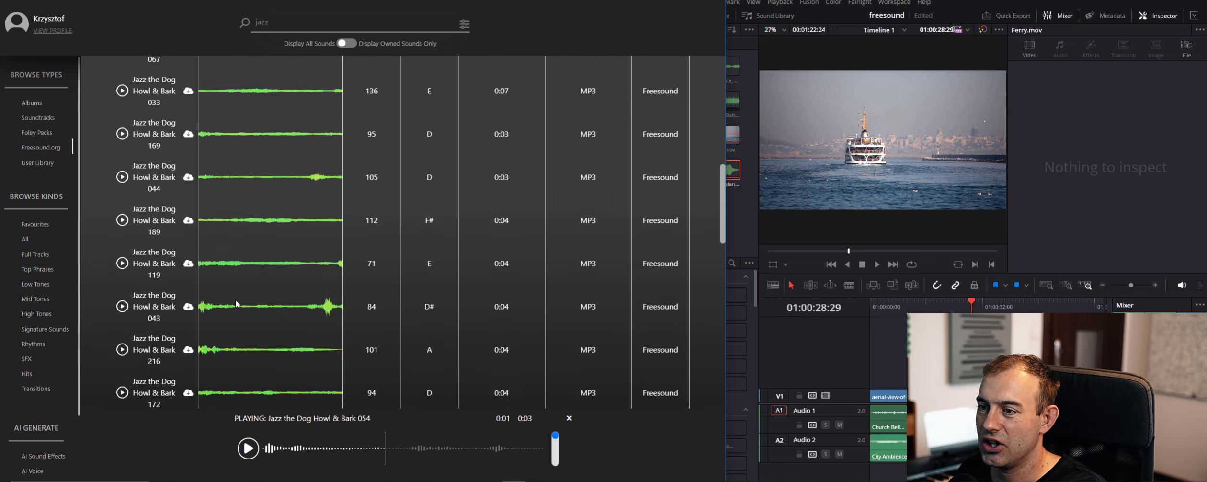
{"action": "left_click", "coordinate": [280, 25]}
{"action": "type", "text": "band"}
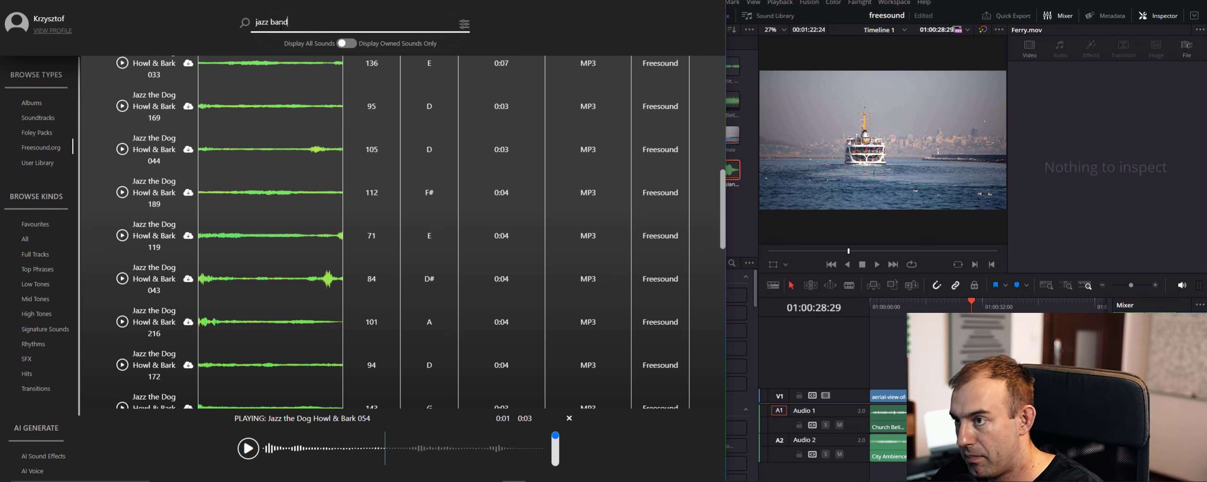
{"action": "key", "text": "Return"}
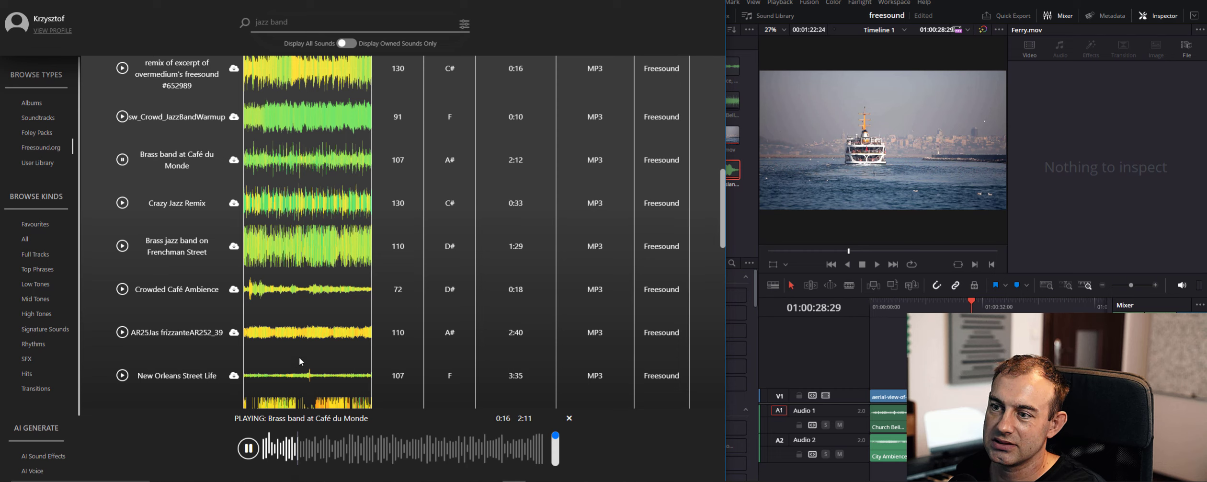
Preview "Brass band at Café du Monde" and look back through the jazz band results up to the start of the list
{"action": "left_click", "coordinate": [123, 161]}
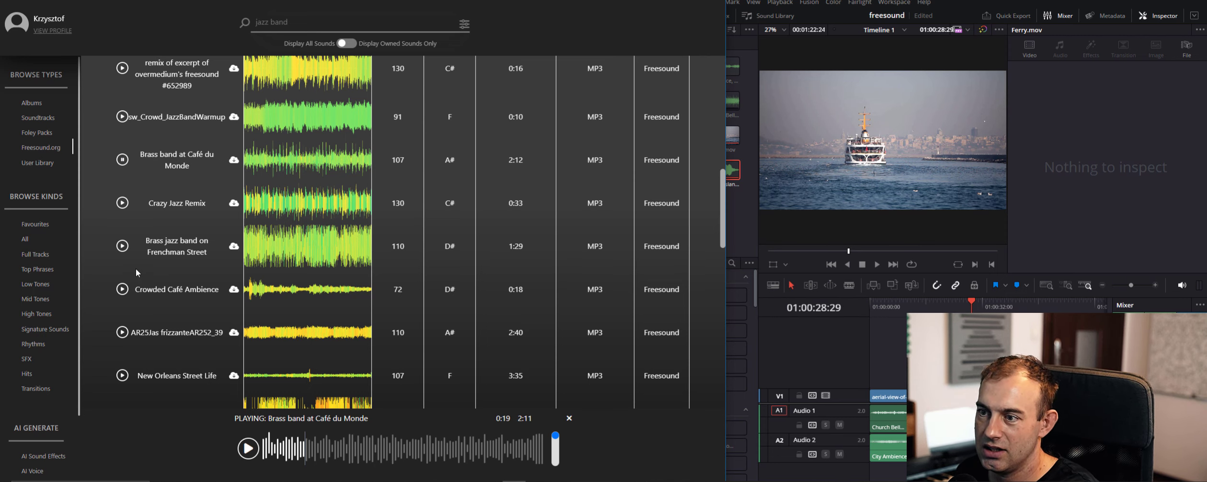
{"action": "scroll", "coordinate": [356, 352], "scroll_direction": "up", "scroll_amount": 1}
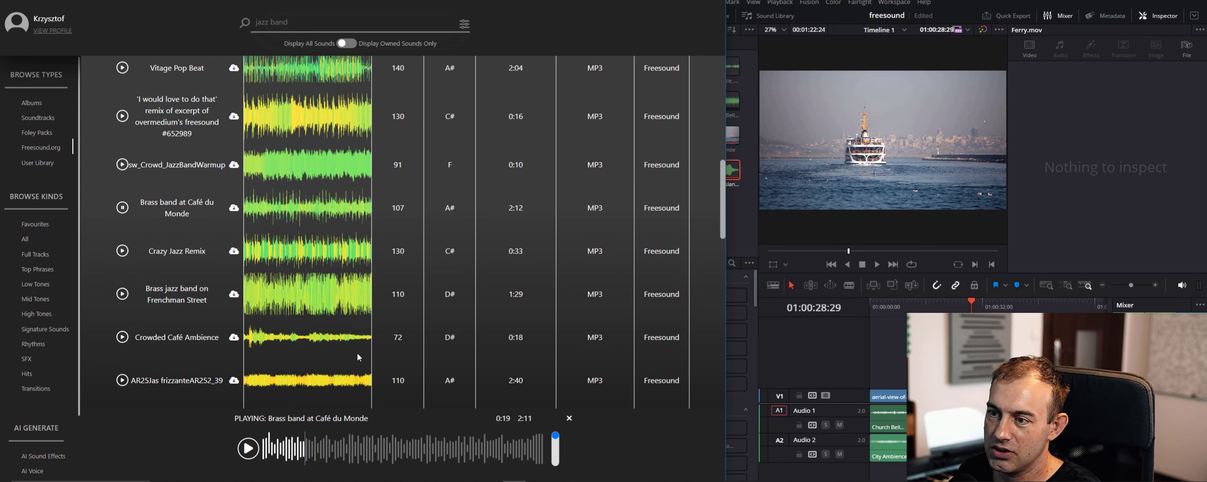
{"action": "scroll", "coordinate": [358, 356], "scroll_direction": "up", "scroll_amount": 6}
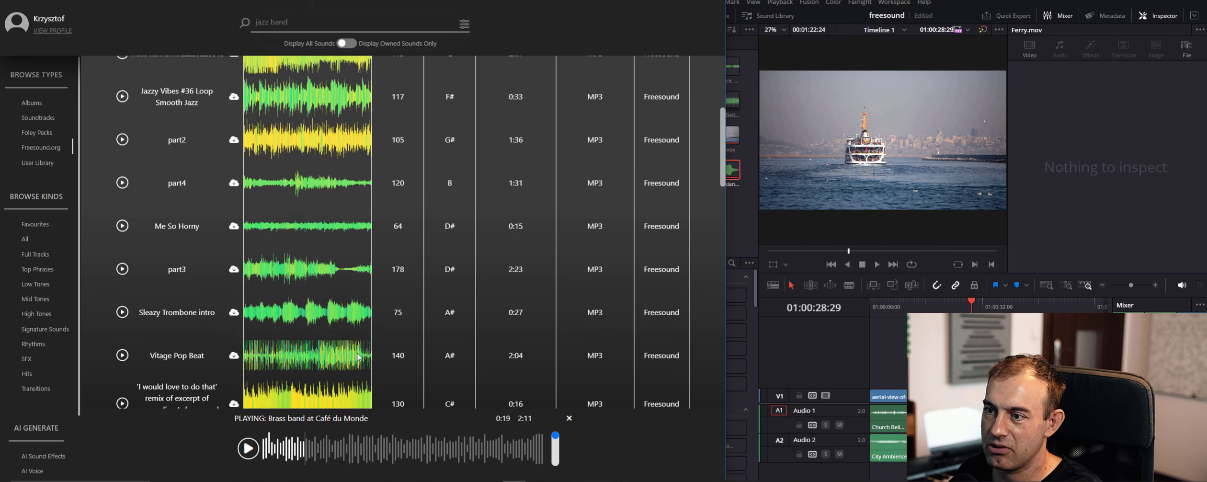
{"action": "scroll", "coordinate": [358, 356], "scroll_direction": "up", "scroll_amount": 3}
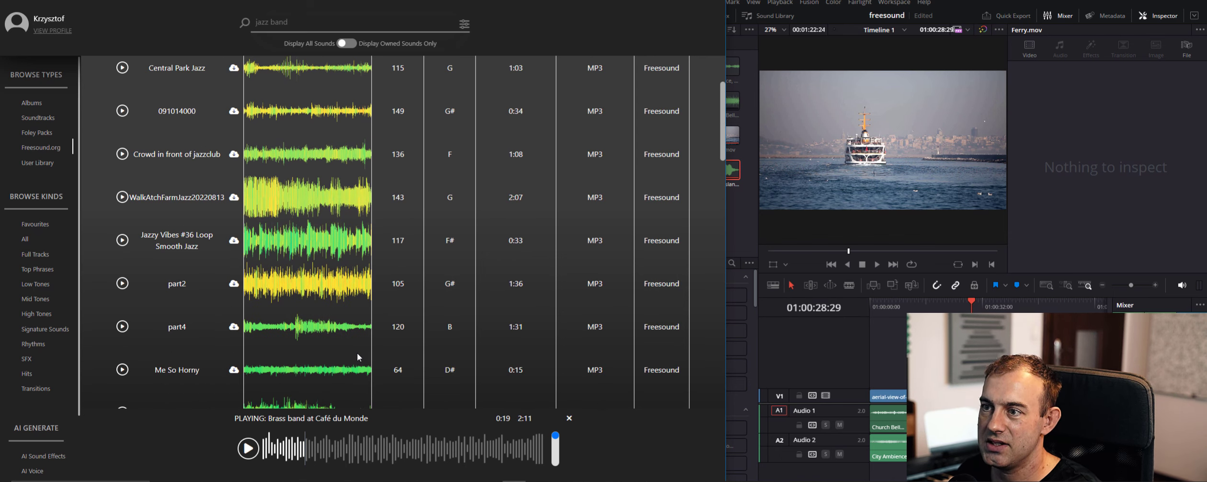
{"action": "scroll", "coordinate": [356, 352], "scroll_direction": "up", "scroll_amount": 3}
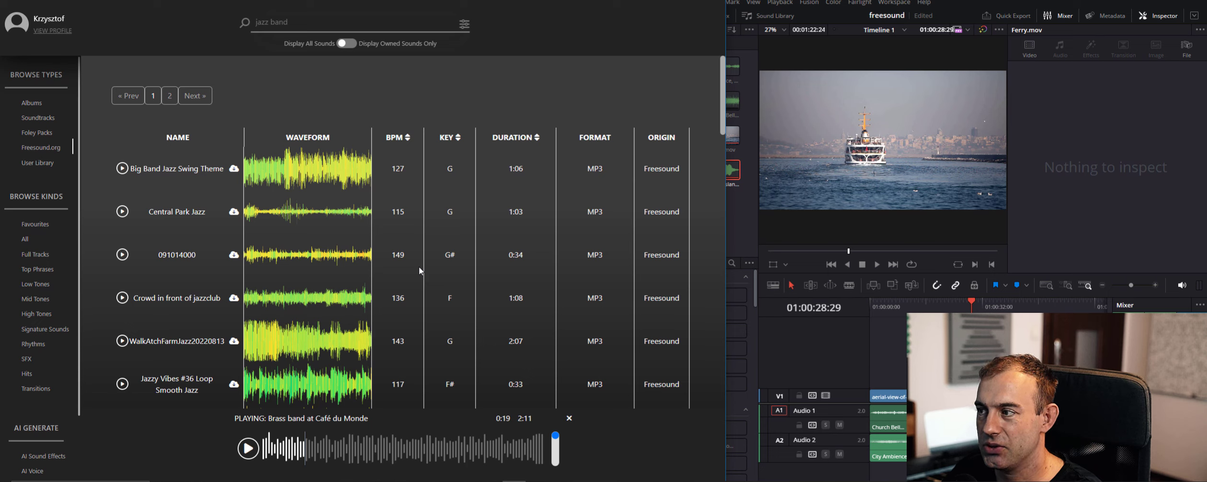